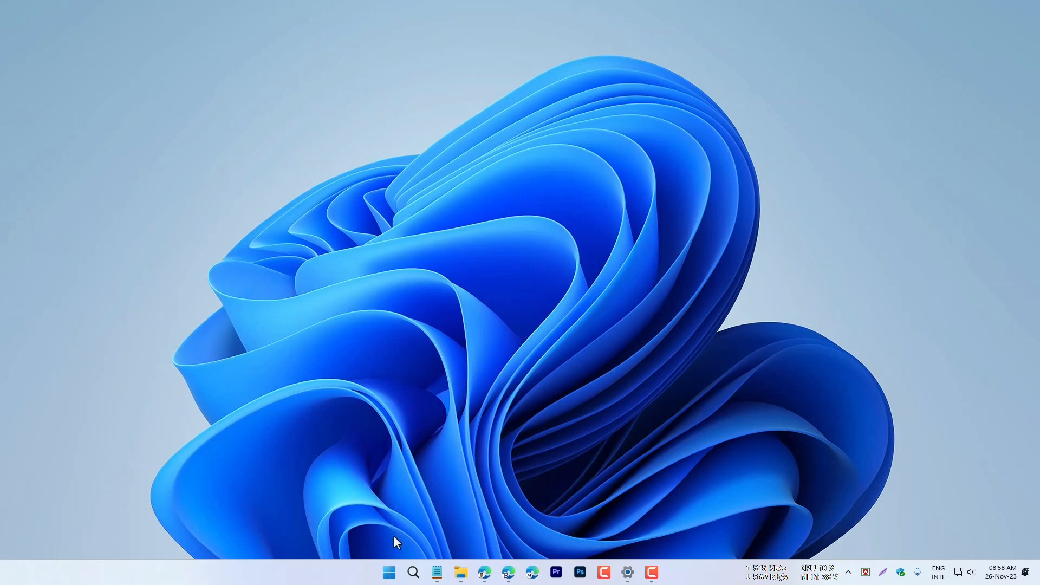
right_click(389, 573)
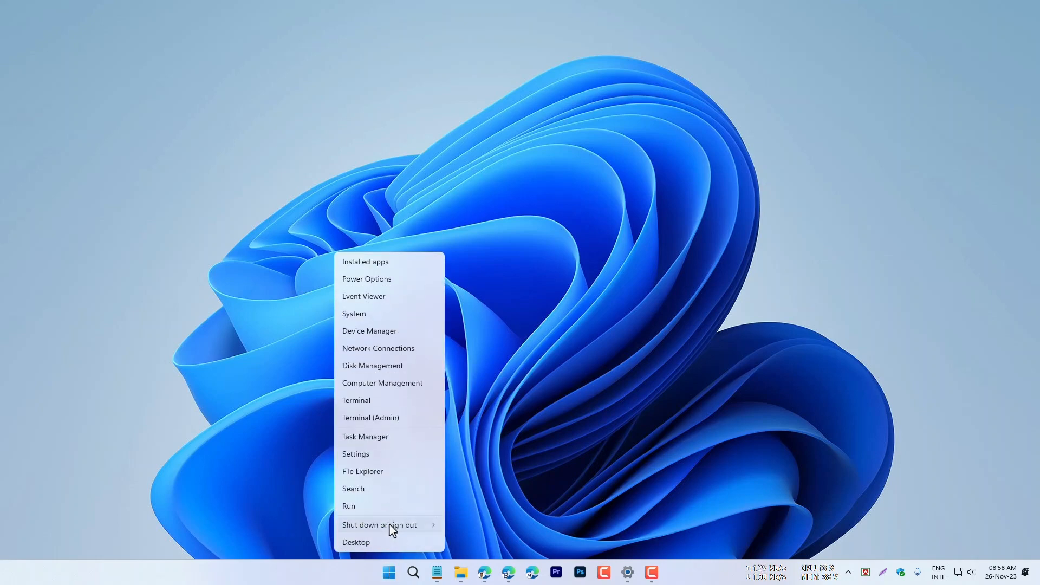
mouse_move(393, 530)
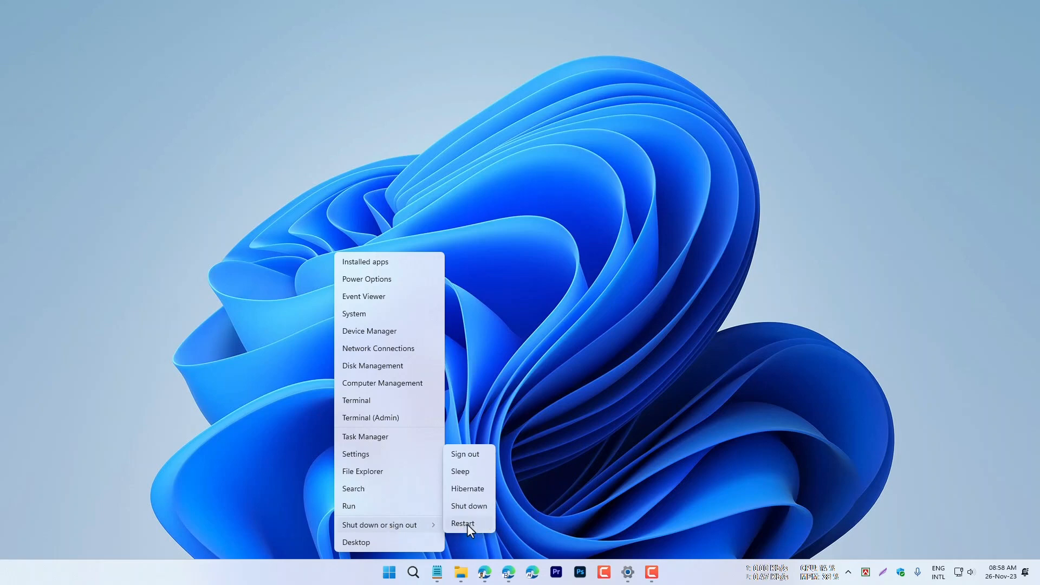
left_click(533, 476)
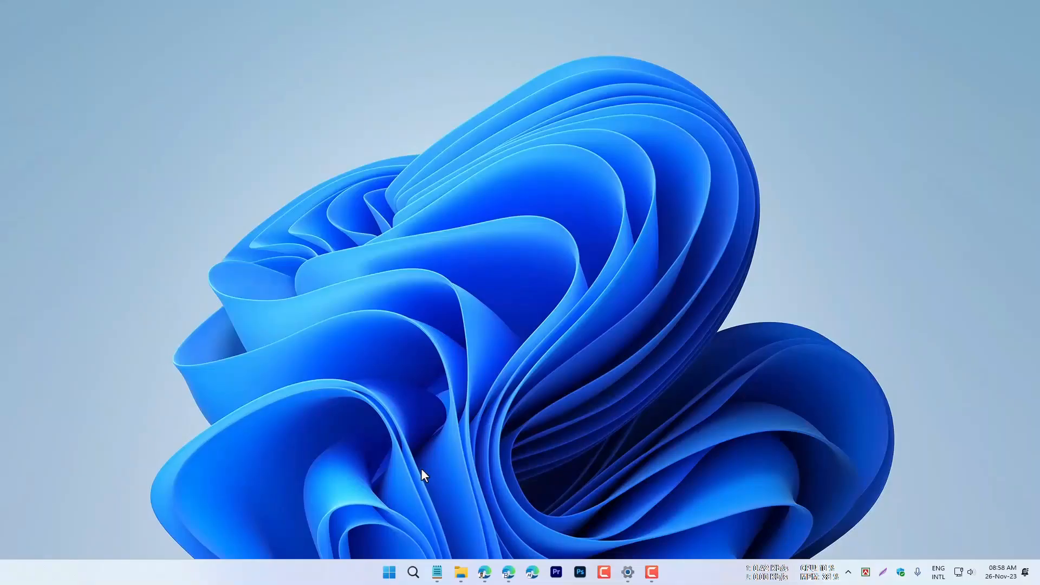
- Open the Other trouble-shooters page under the System troubleshooting settings in Windows Settings
right_click(390, 575)
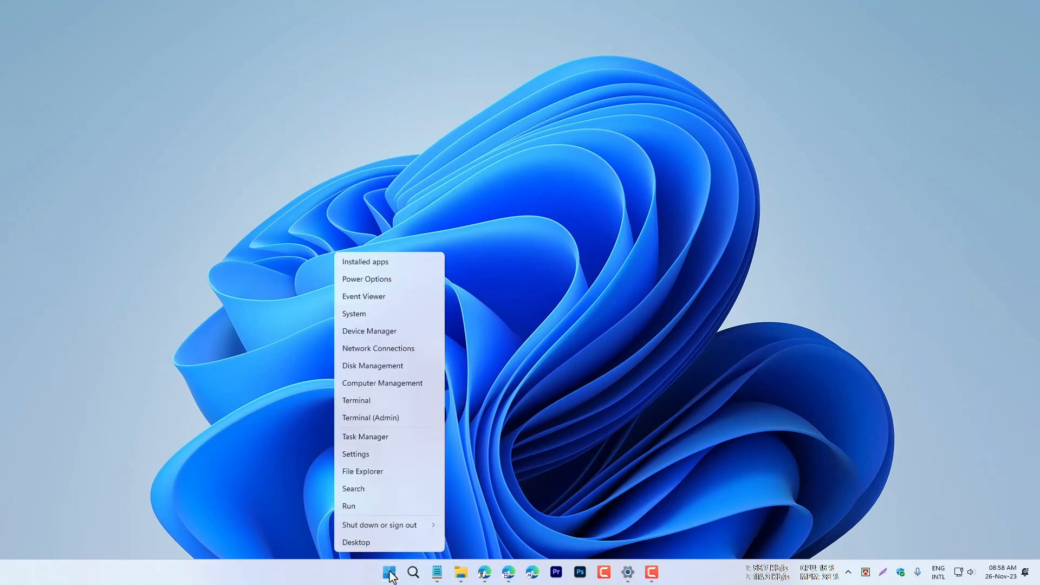
left_click(367, 455)
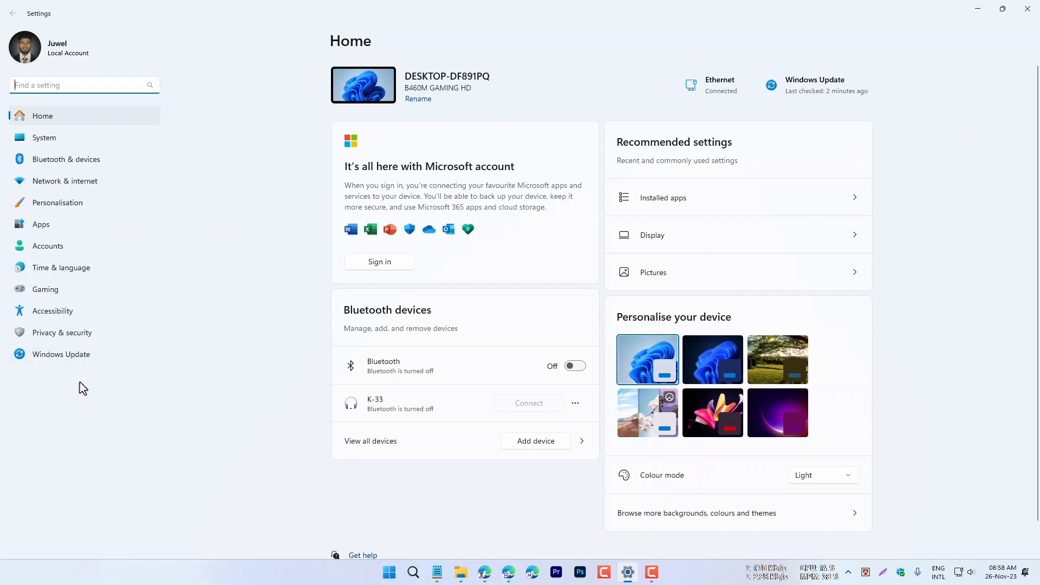
left_click(57, 139)
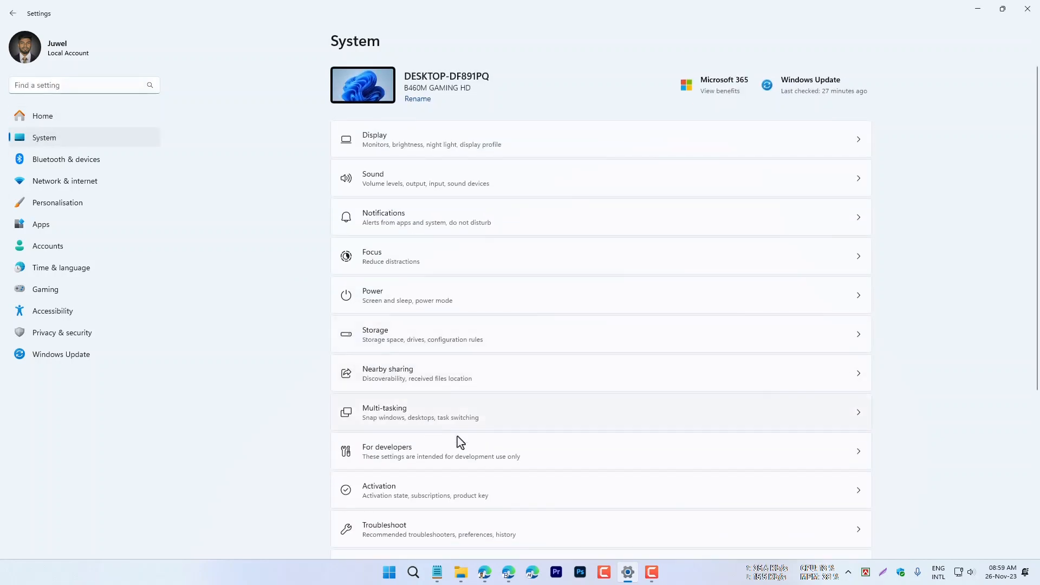
scroll(460, 461, "down", 4)
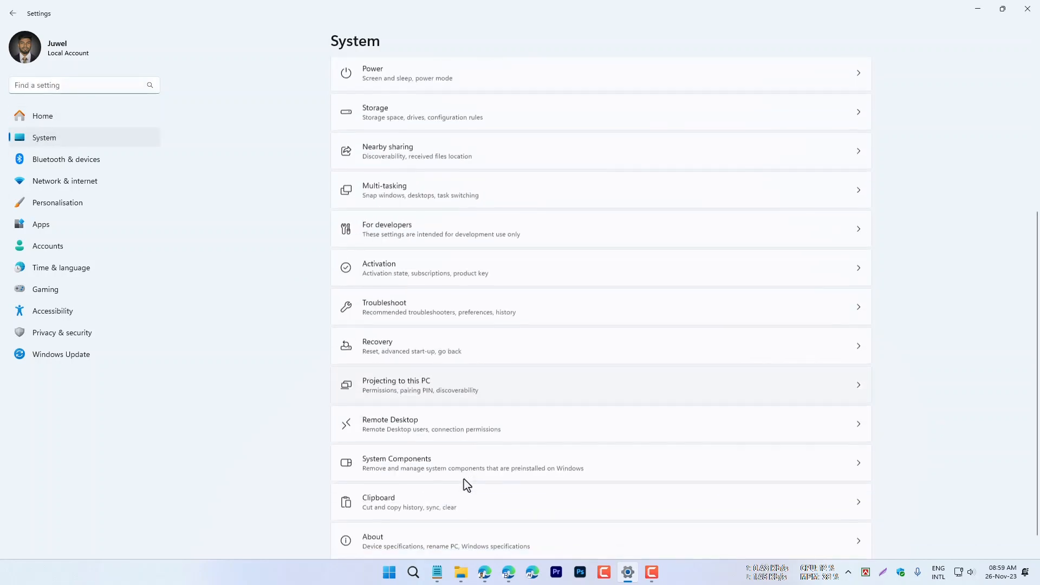
left_click(454, 305)
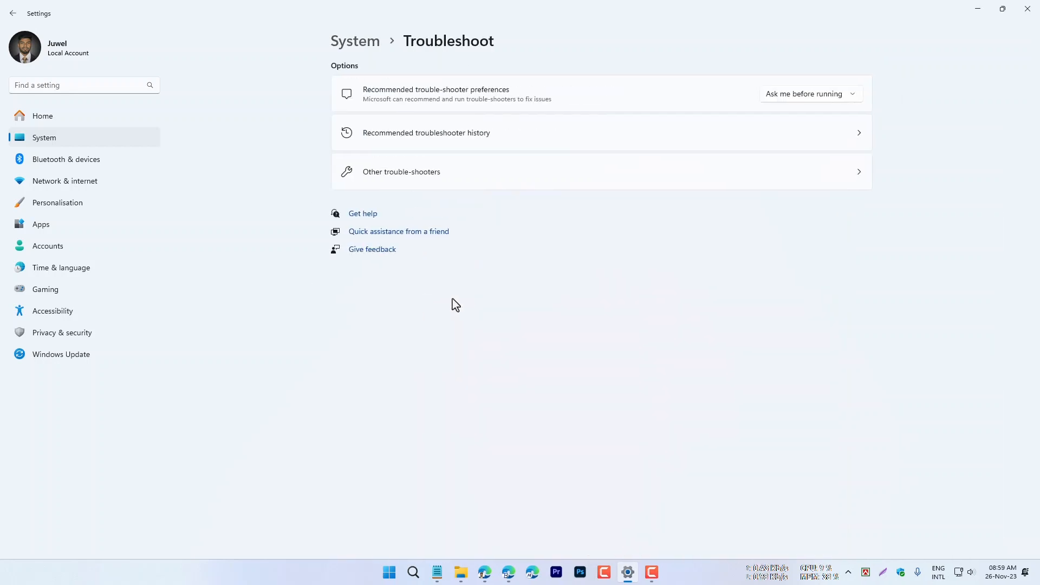
left_click(444, 176)
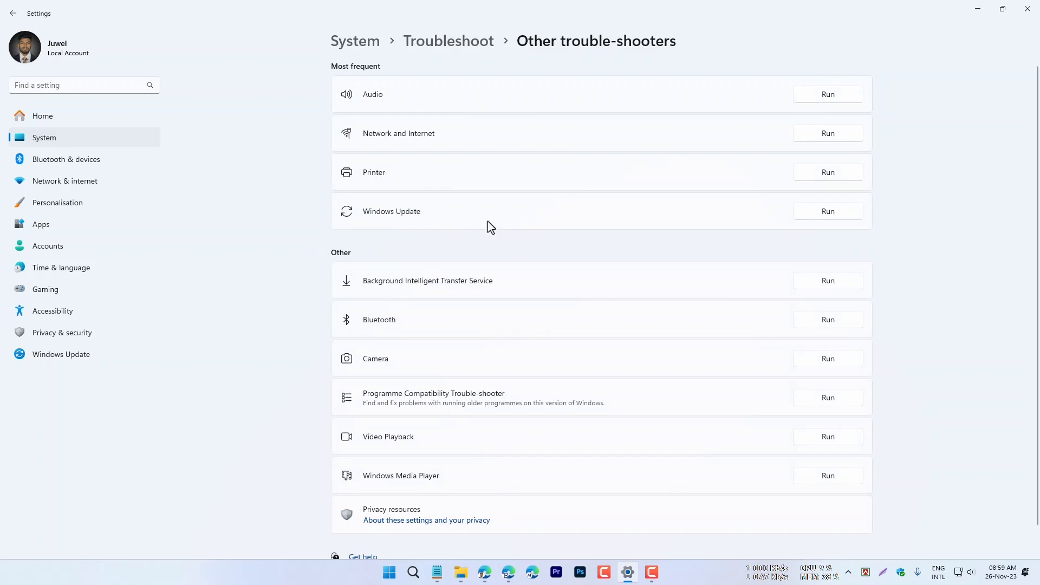
- Run the Windows Update trouble-shooter, closing Settings and the trouble-shooter when it has completed
left_click(839, 212)
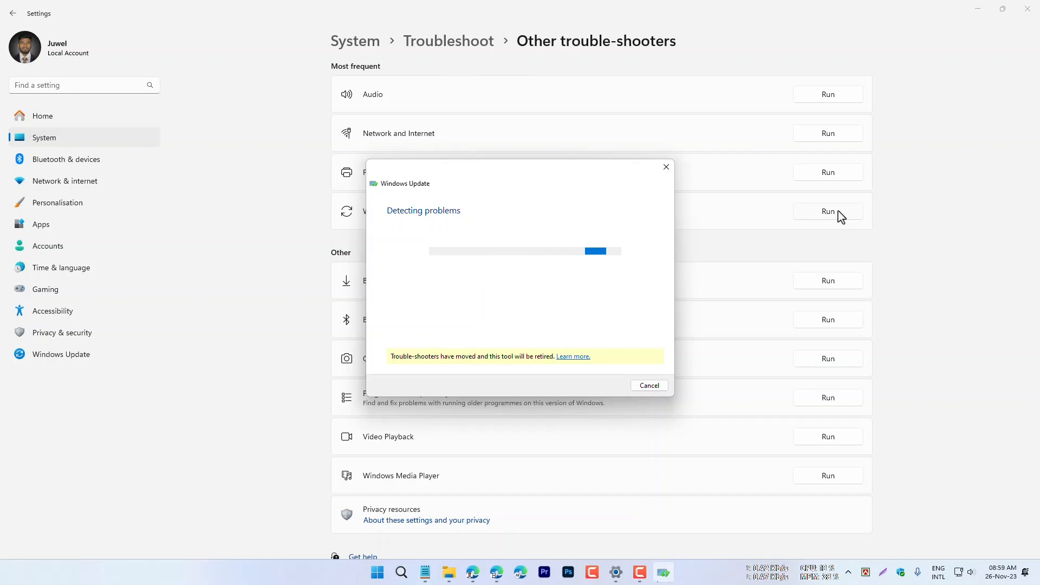
left_click(1028, 8)
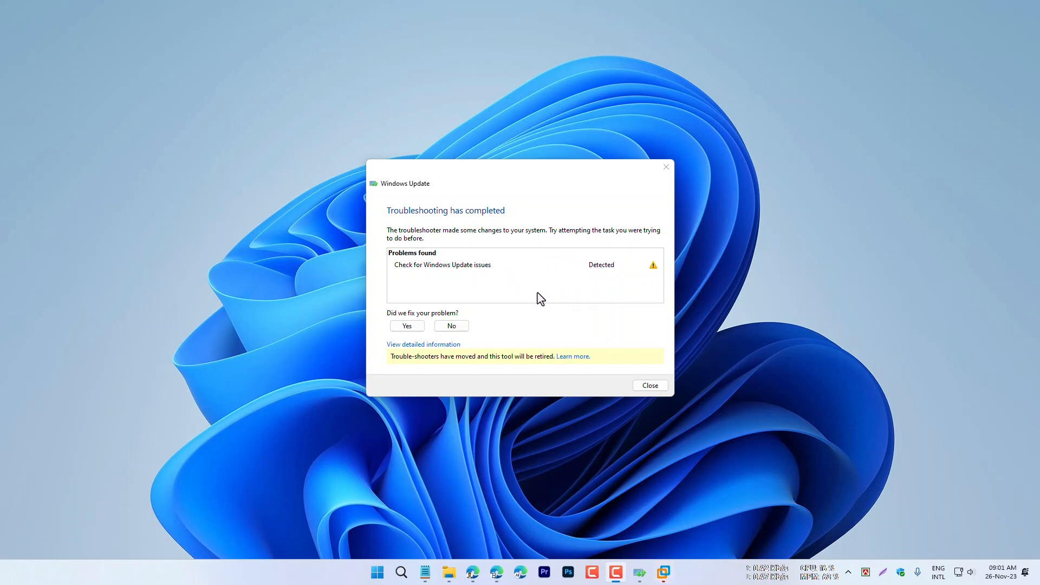
left_click(652, 386)
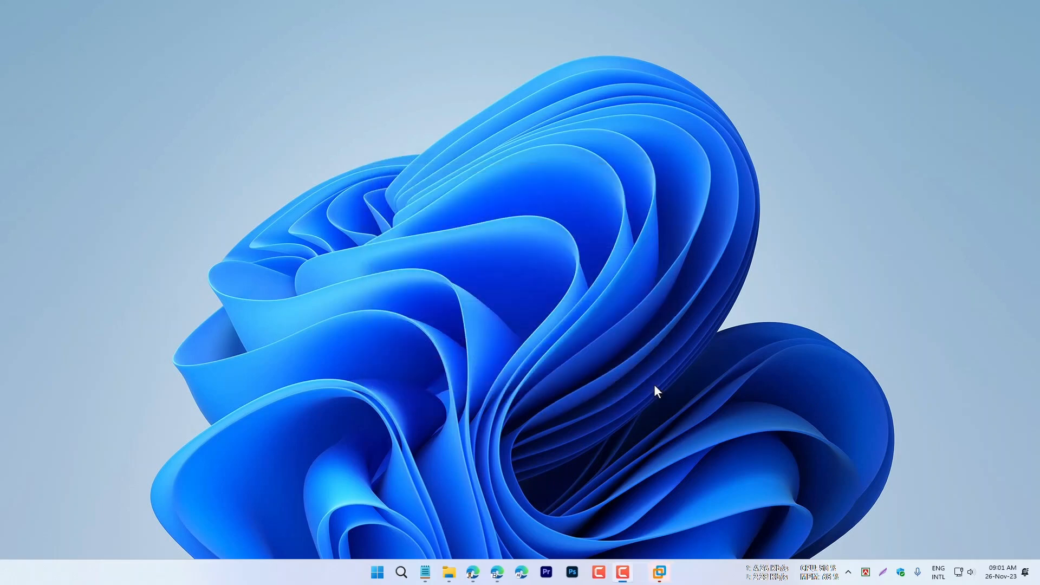
- Switch to the virtual machine's desktop and open Command Prompt as administrator, allowing it to make changes
left_click(649, 578)
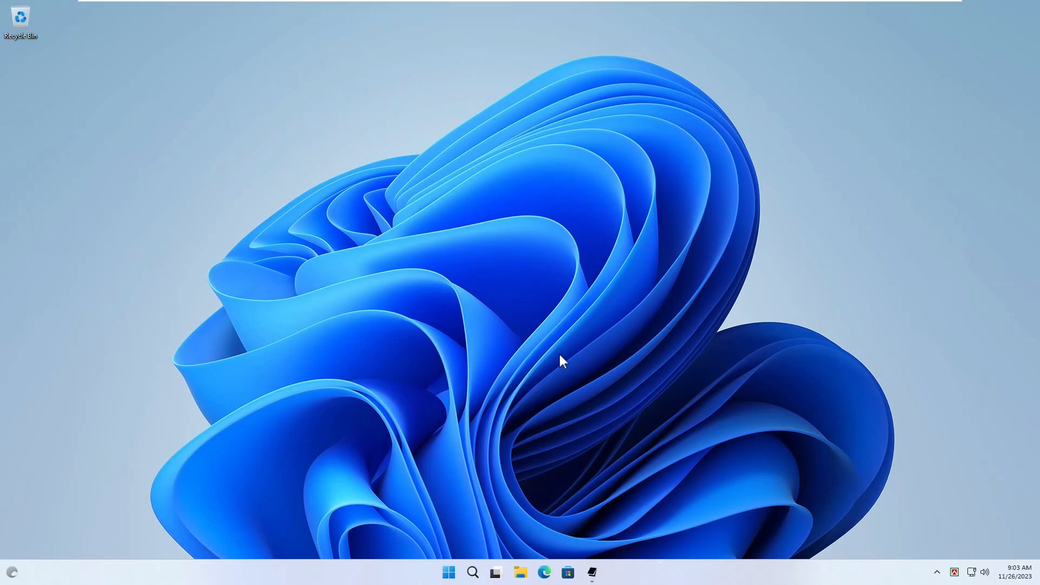
left_click(475, 576)
type("cmd")
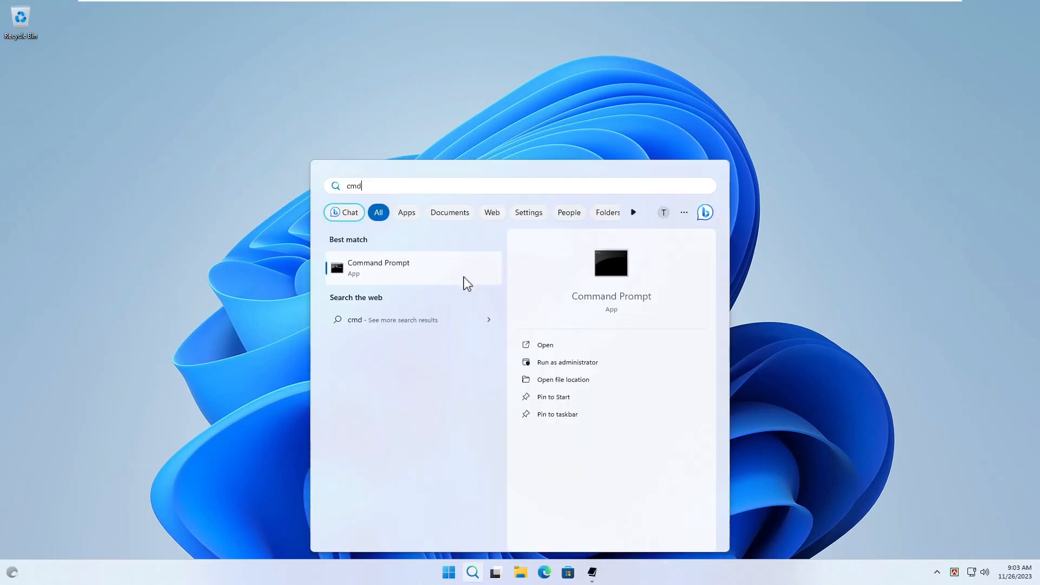
left_click(576, 368)
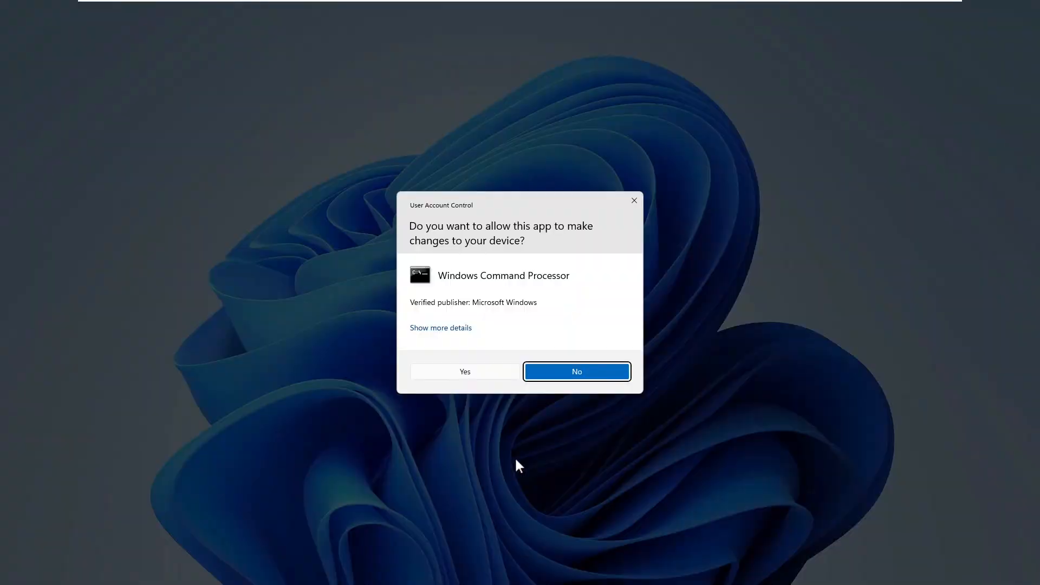
left_click(466, 372)
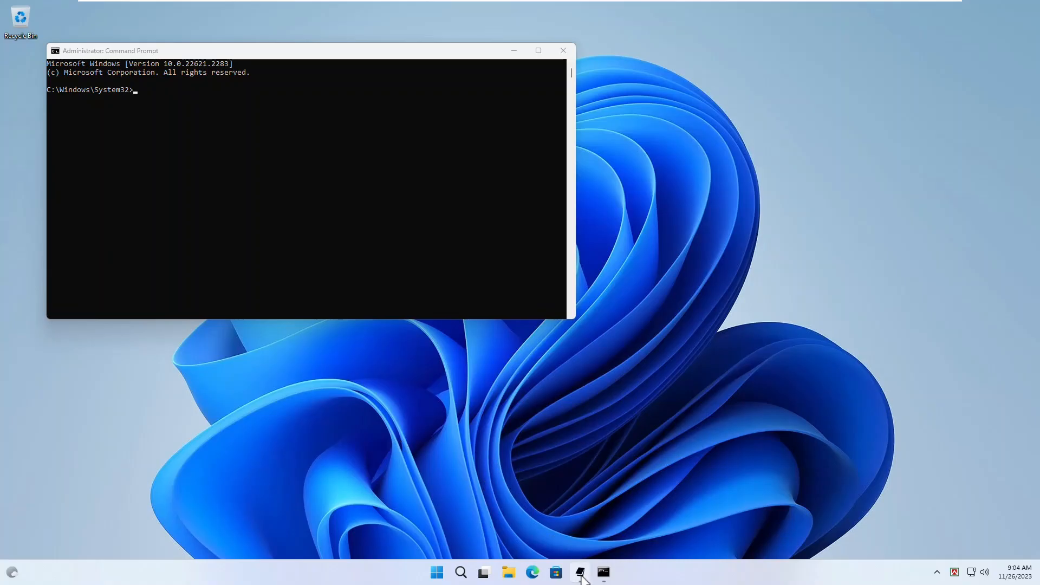
- Copy the command sfc /scannow from the Notepad note and run it in the administrator Command Prompt
mouse_move(582, 578)
left_click(588, 547)
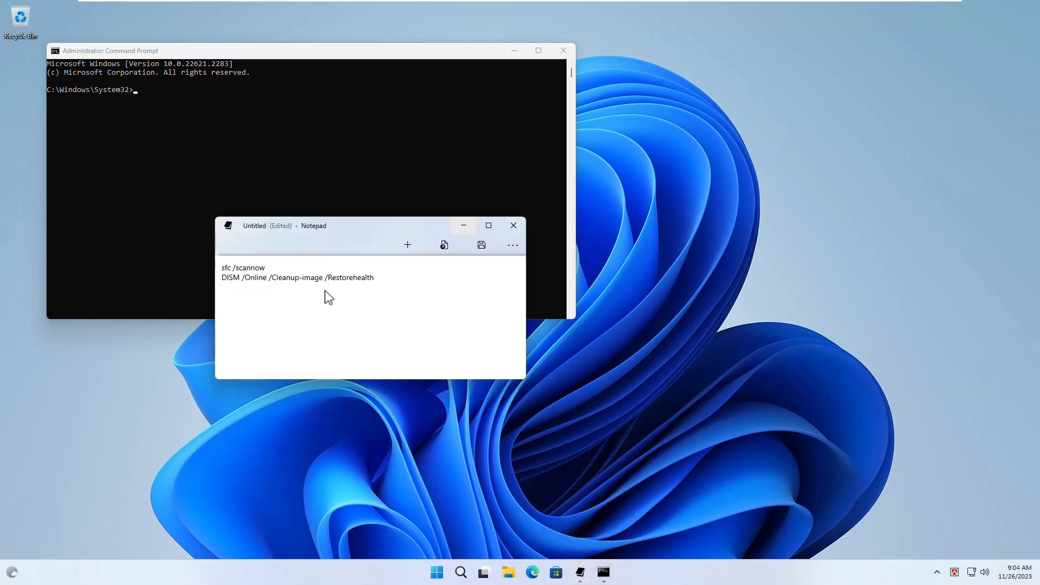
left_click(350, 223)
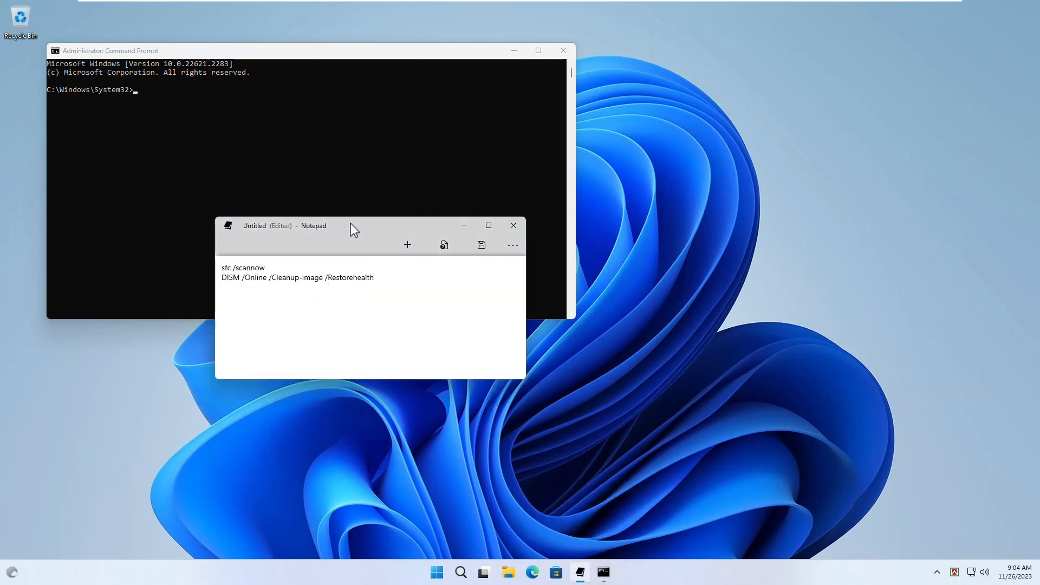
left_click_drag(363, 202, 405, 115)
left_click_drag(312, 185, 253, 187)
key("ctrl+c")
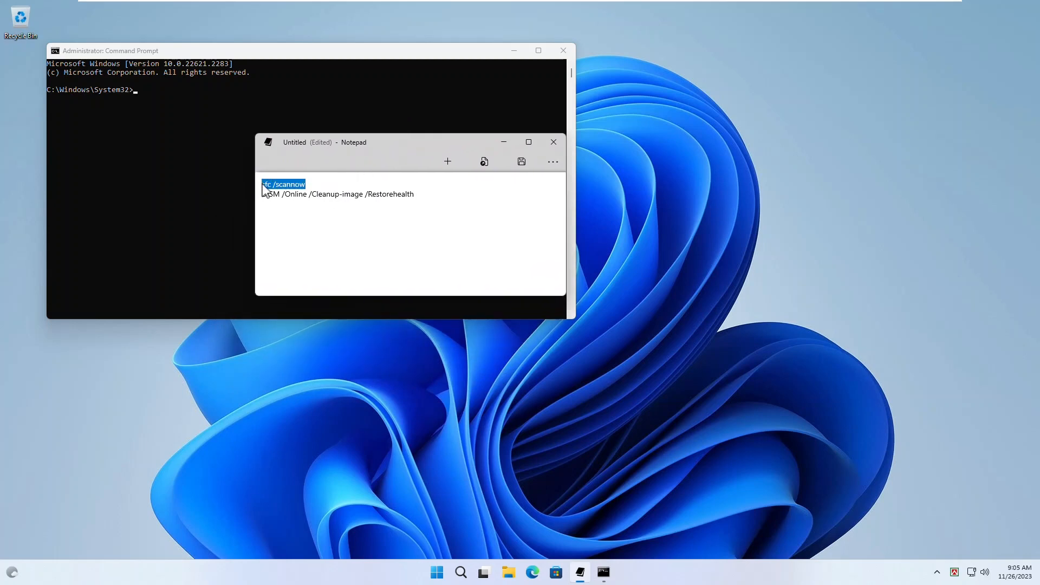
left_click(504, 142)
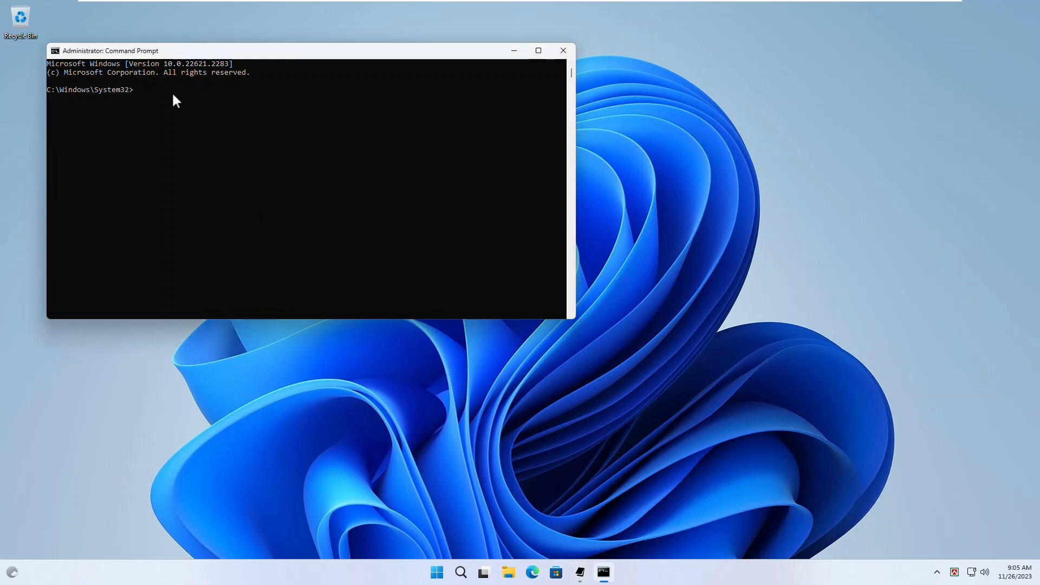
right_click(173, 96)
key("Return")
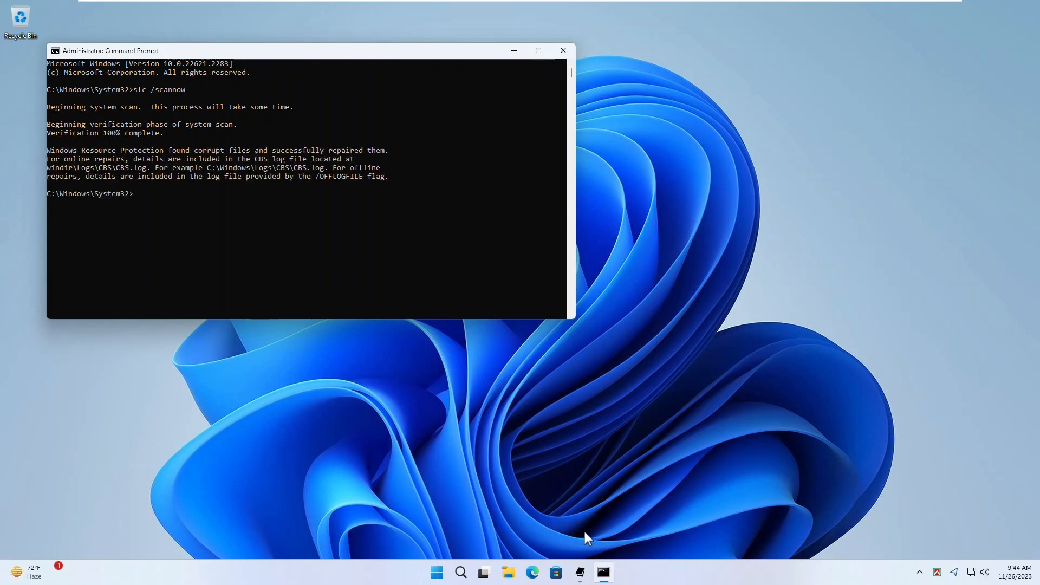
- Copy DISM /Online /Cleanup-image /Restorehealth from the Notepad note, run it in Command Prompt, and close Command Prompt when it finishes
left_click(581, 575)
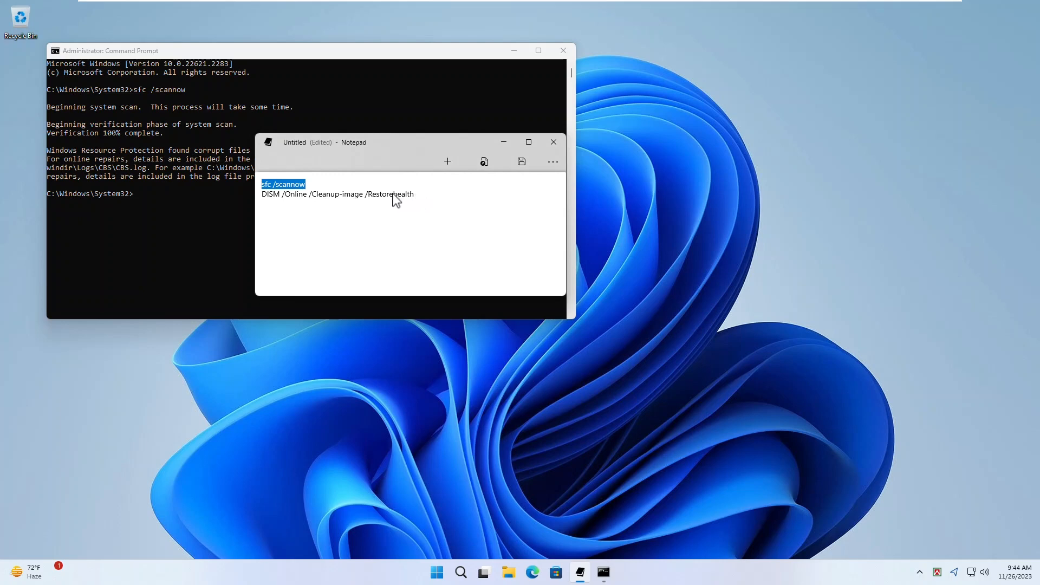
left_click_drag(421, 196, 256, 198)
key("ctrl+c")
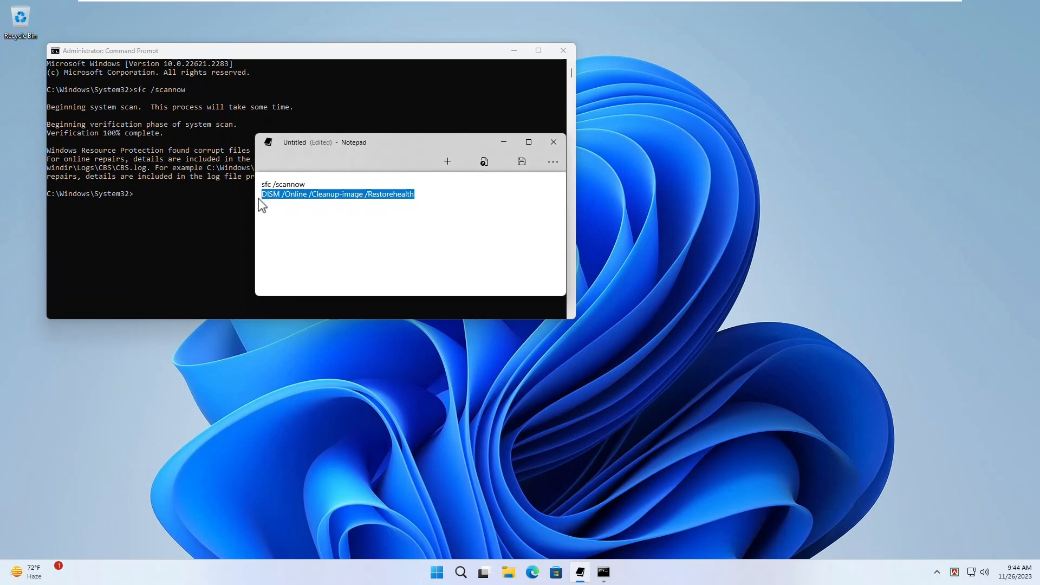
left_click(503, 143)
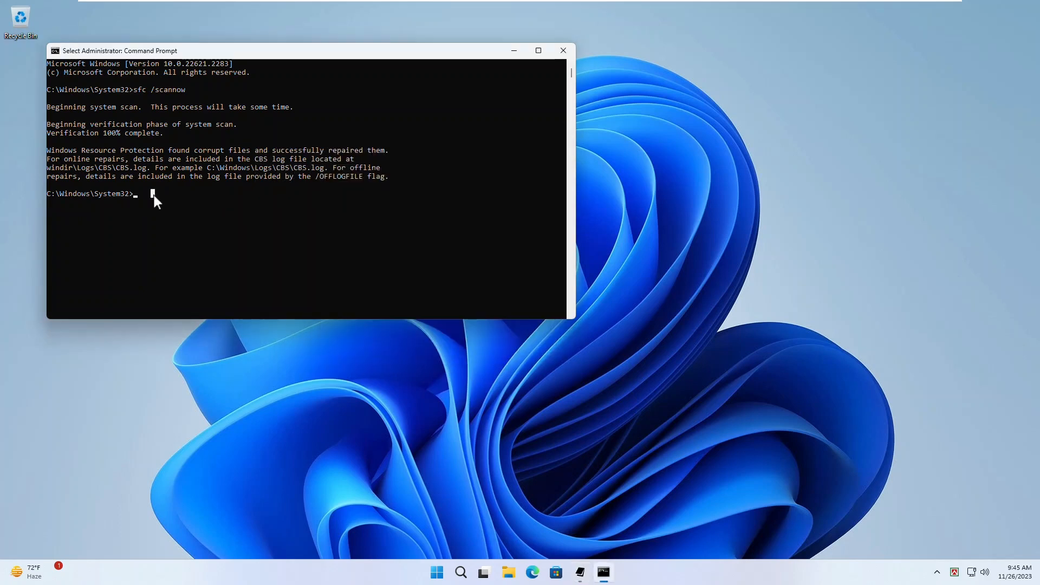
right_click(155, 195)
key("Return")
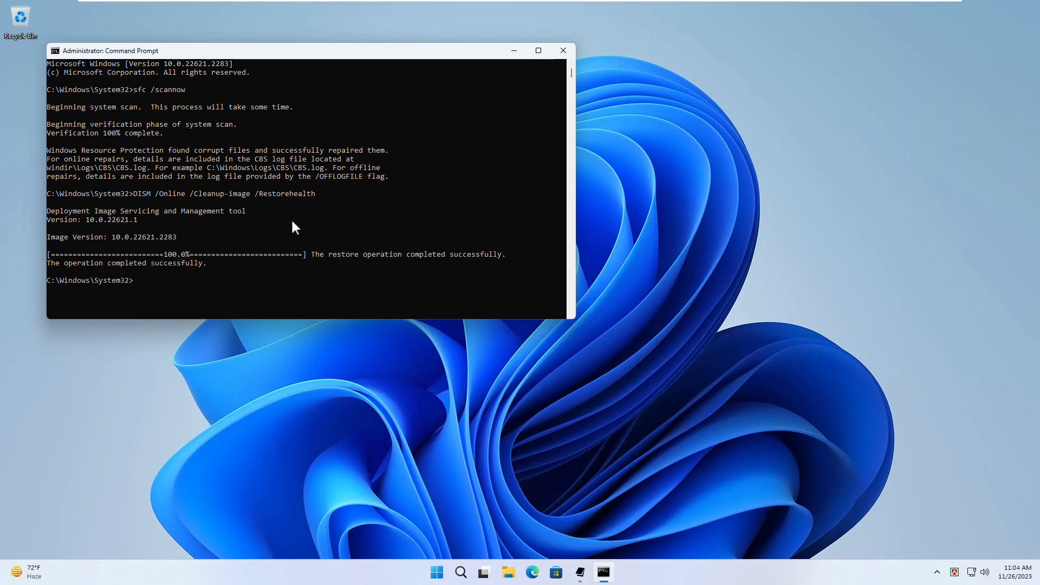
left_click(565, 51)
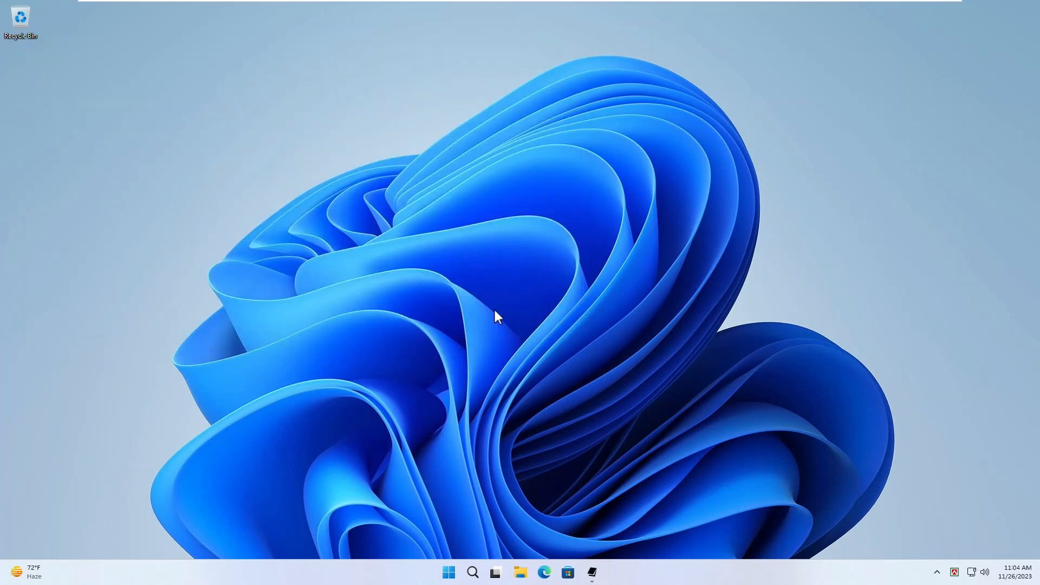
- Search Windows for "services" and open the Services app
left_click(472, 573)
type("services")
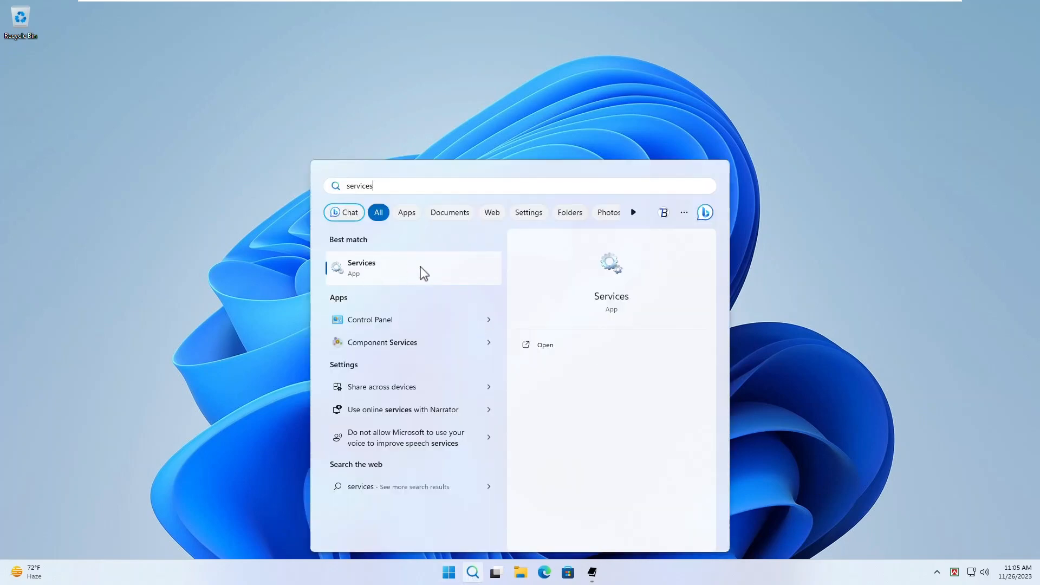
left_click(390, 273)
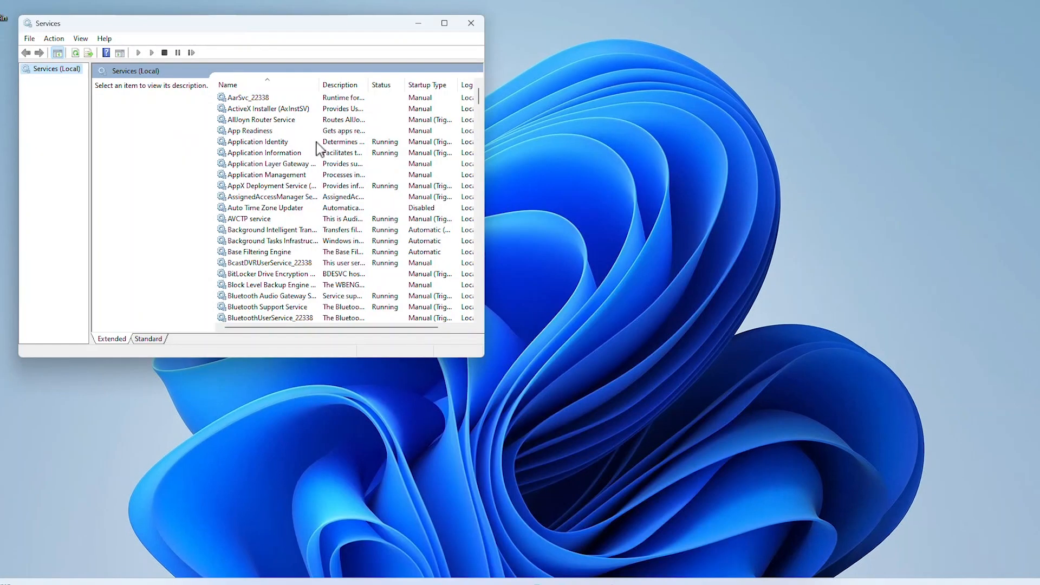
- Open the properties of the Windows Update service and stop the service
scroll(271, 190, "down", 15)
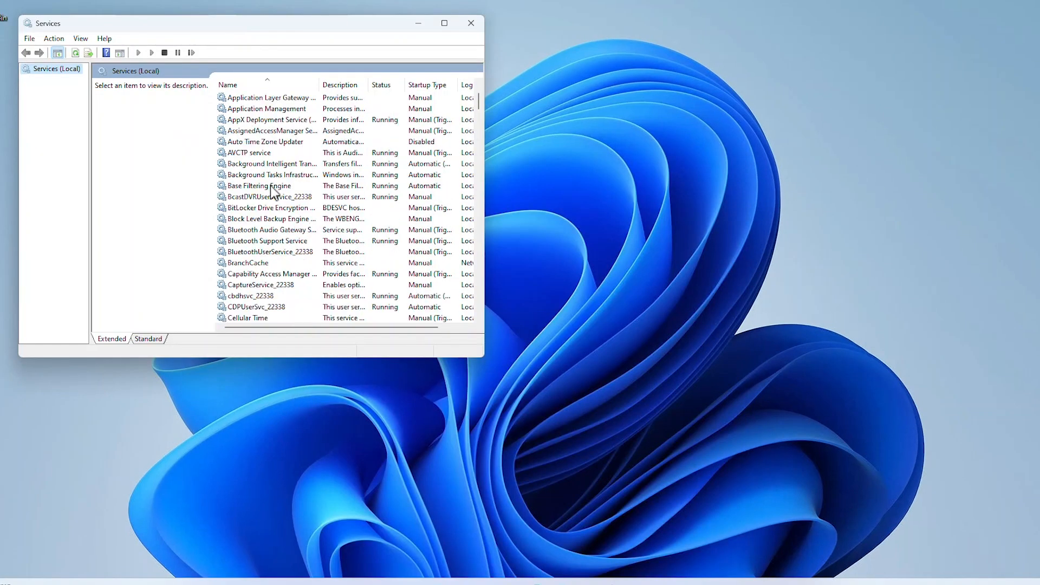
scroll(271, 240, "down", 20)
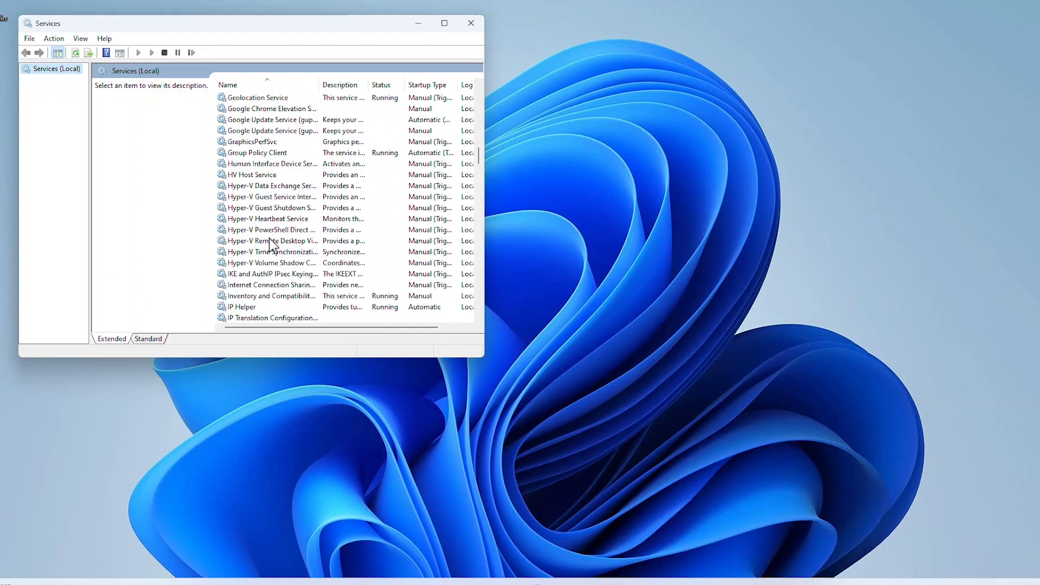
scroll(268, 239, "down", 20)
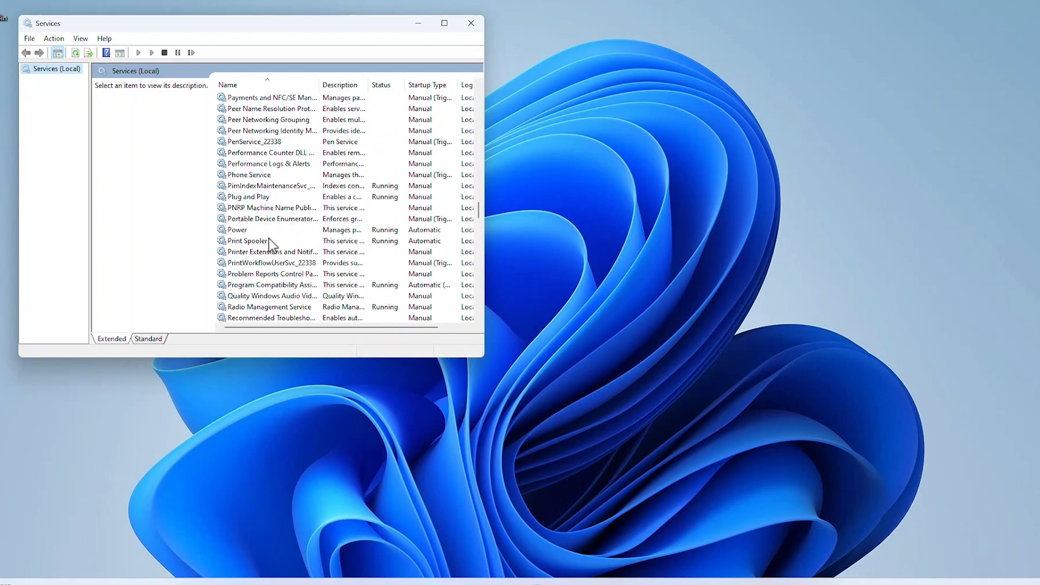
scroll(269, 239, "down", 20)
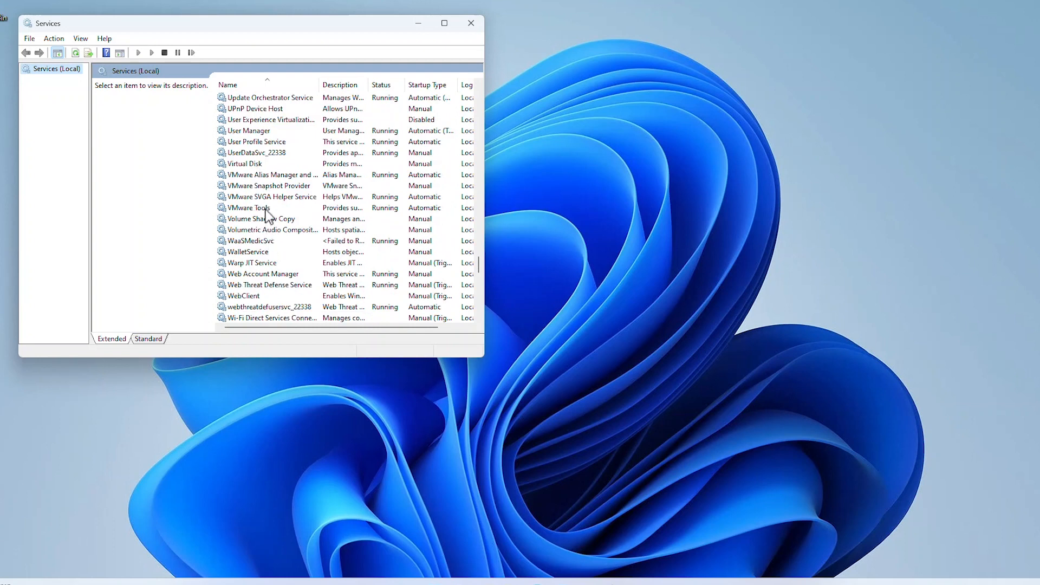
scroll(267, 233, "down", 3)
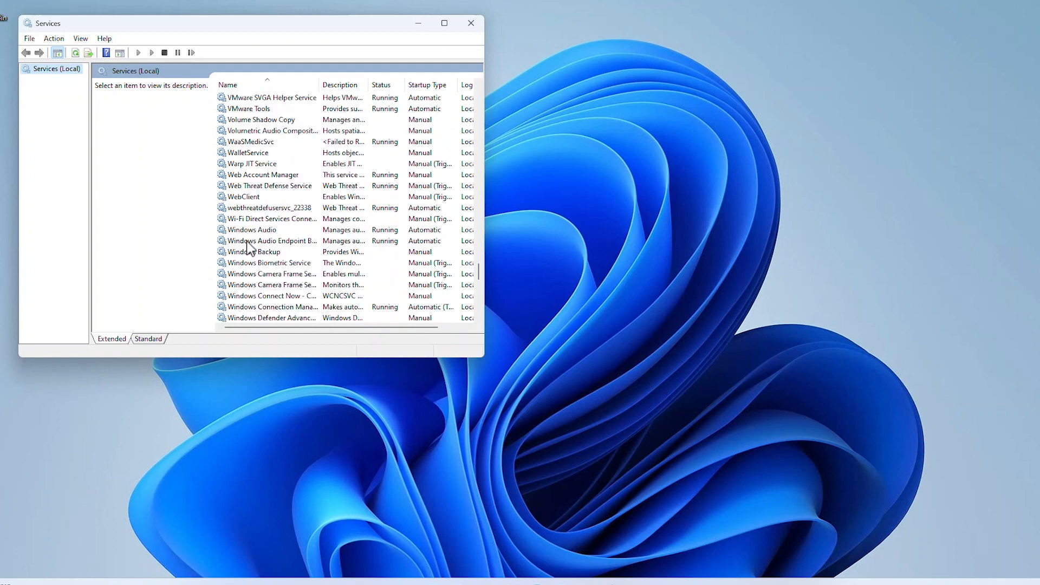
scroll(278, 273, "down", 4)
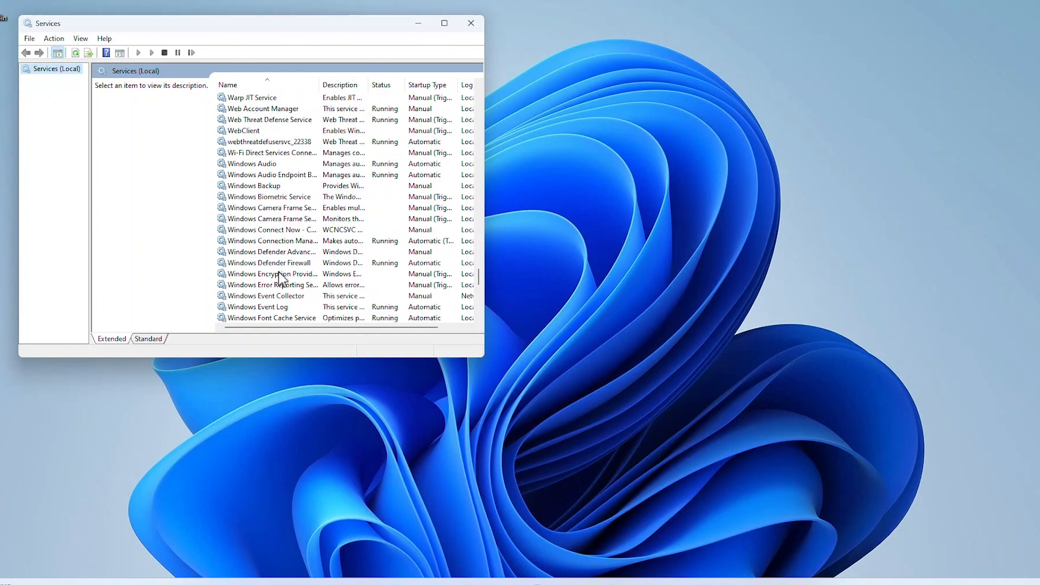
scroll(278, 274, "down", 8)
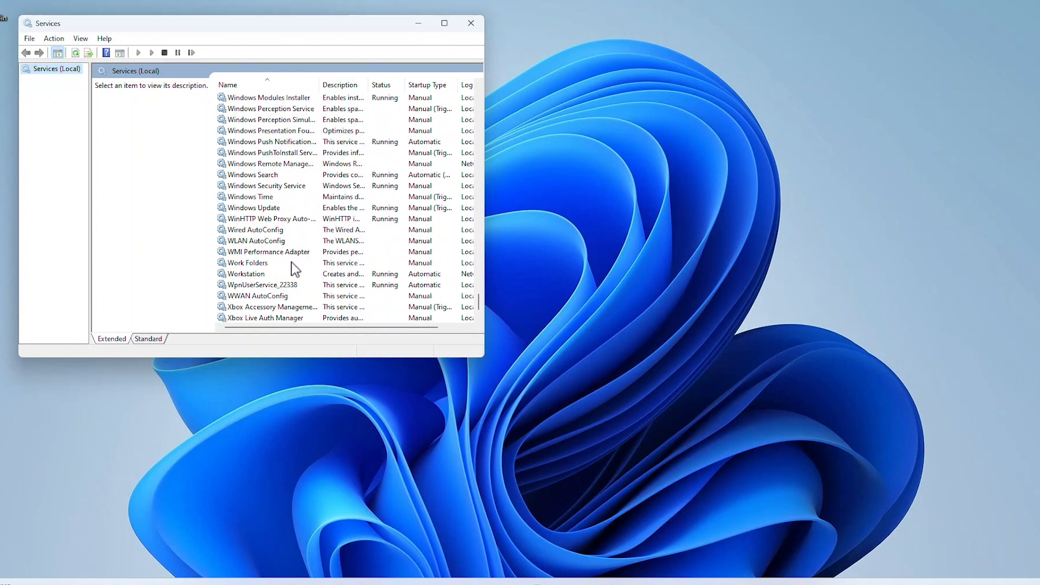
left_click(293, 211)
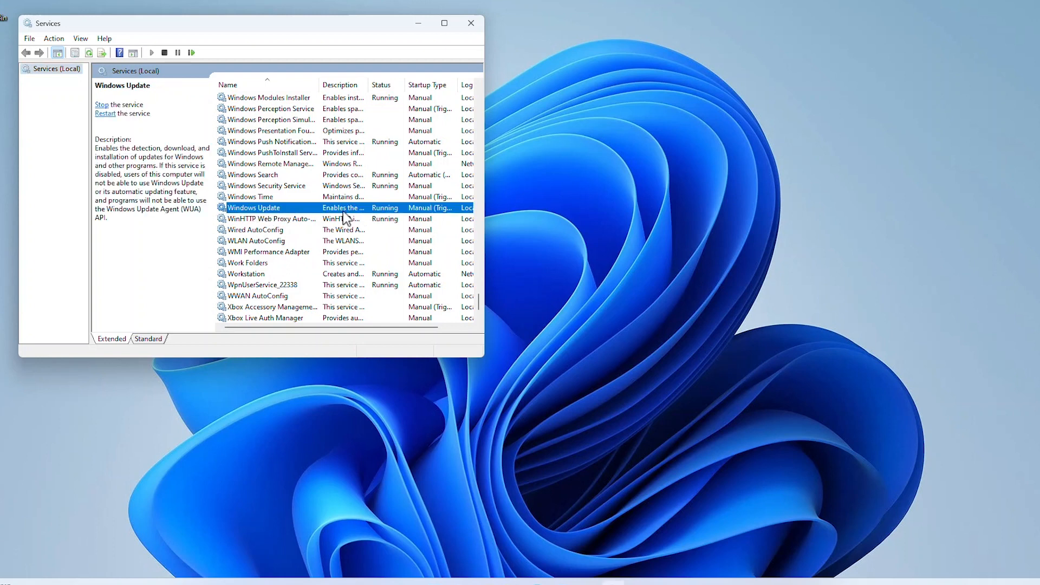
double_click(286, 208)
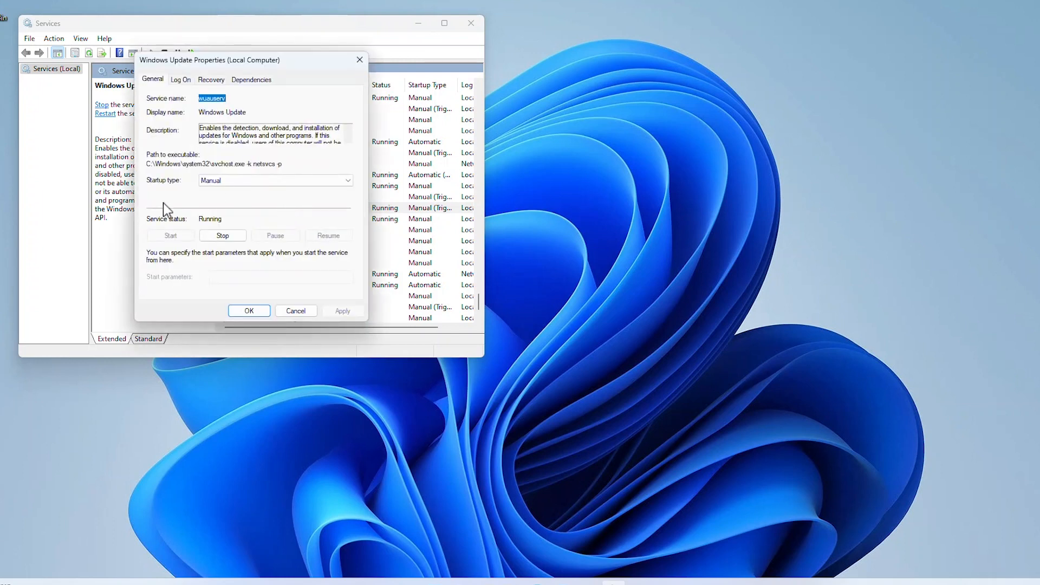
left_click(223, 237)
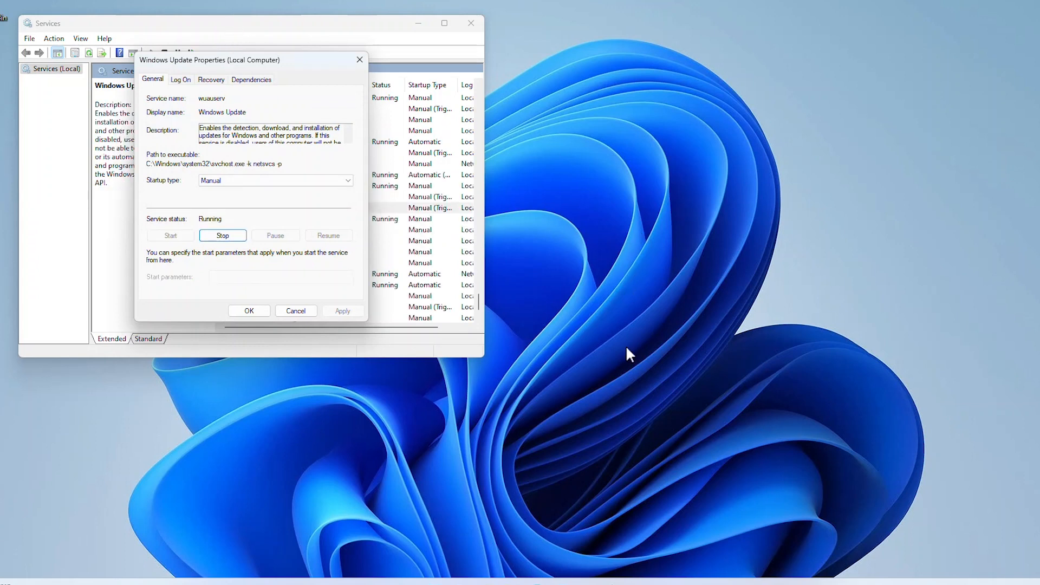
- Open File Explorer and go to the folder C:\Windows\SoftwareDistribution
left_click(511, 583)
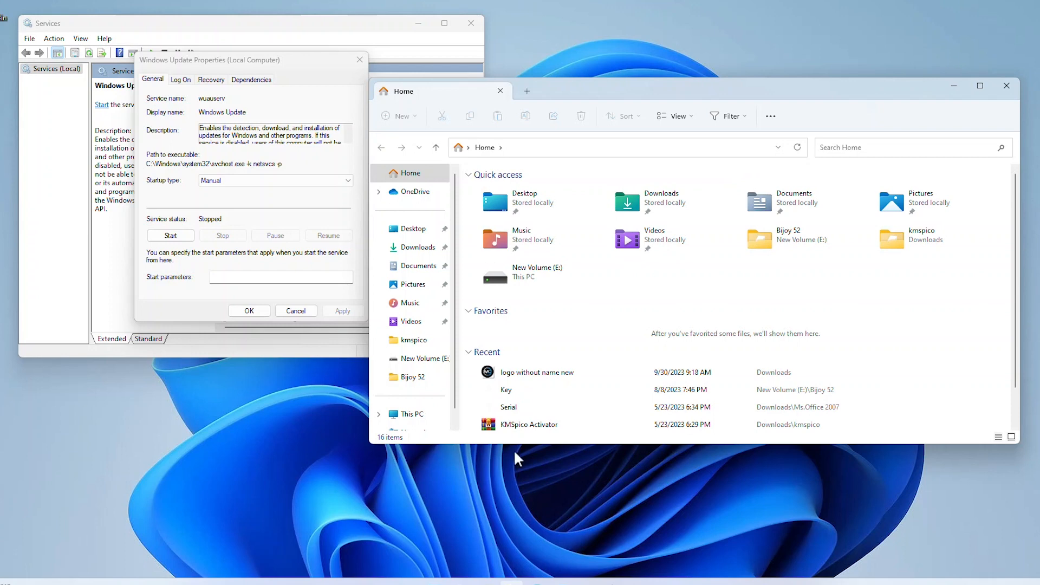
left_click(413, 414)
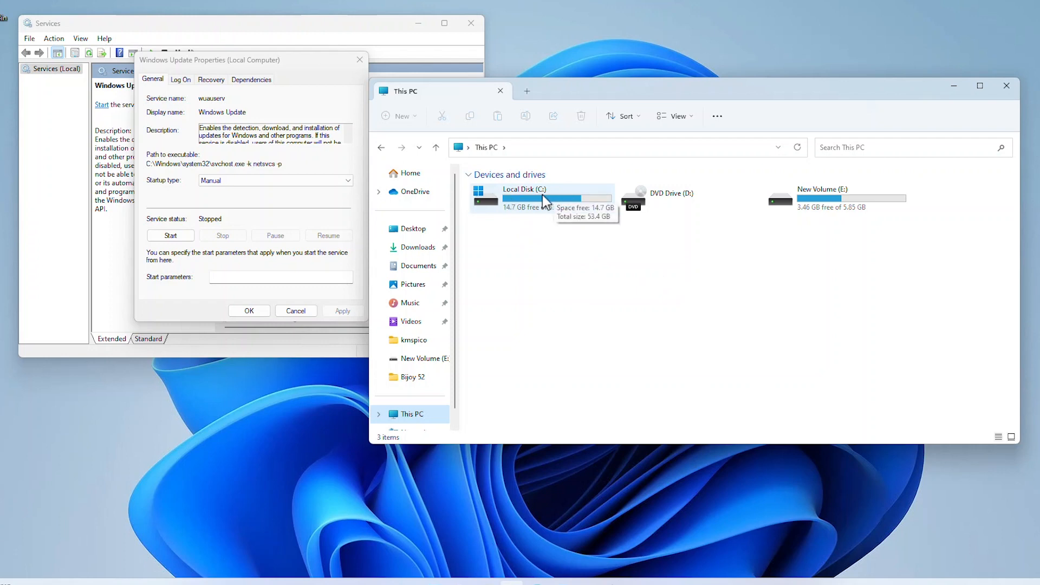
left_click(542, 196)
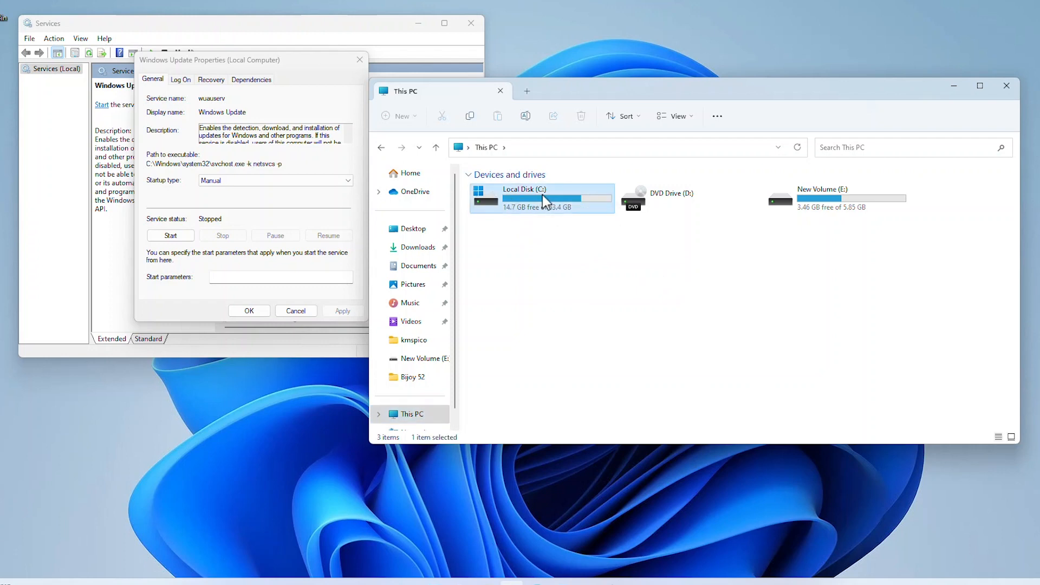
double_click(542, 194)
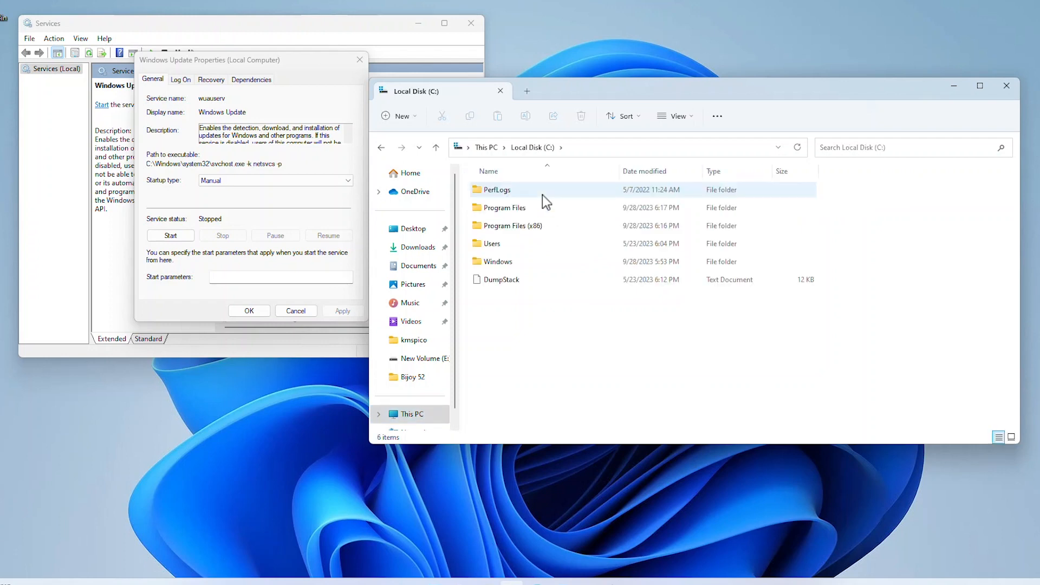
double_click(497, 262)
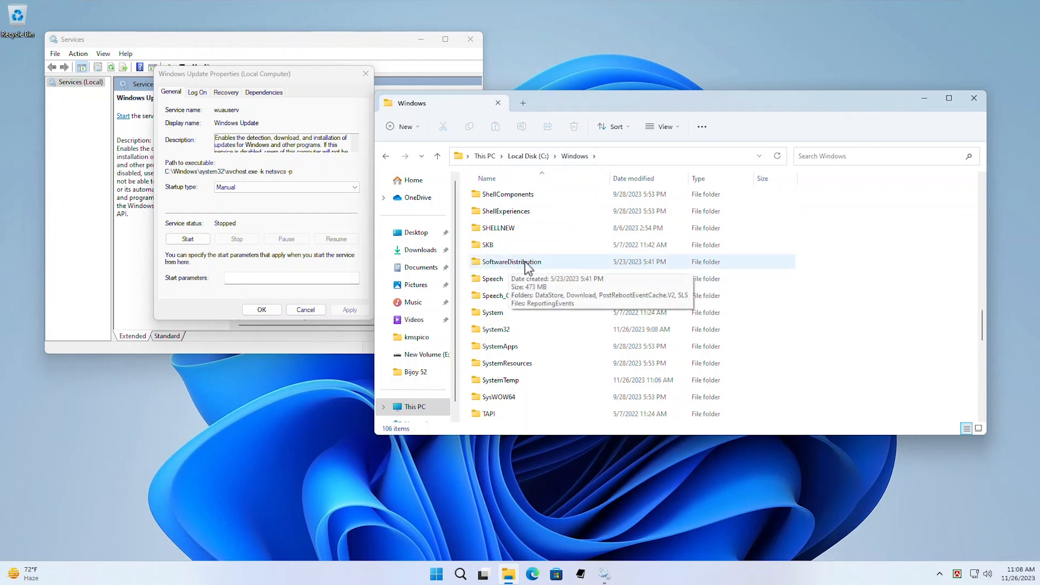
double_click(525, 266)
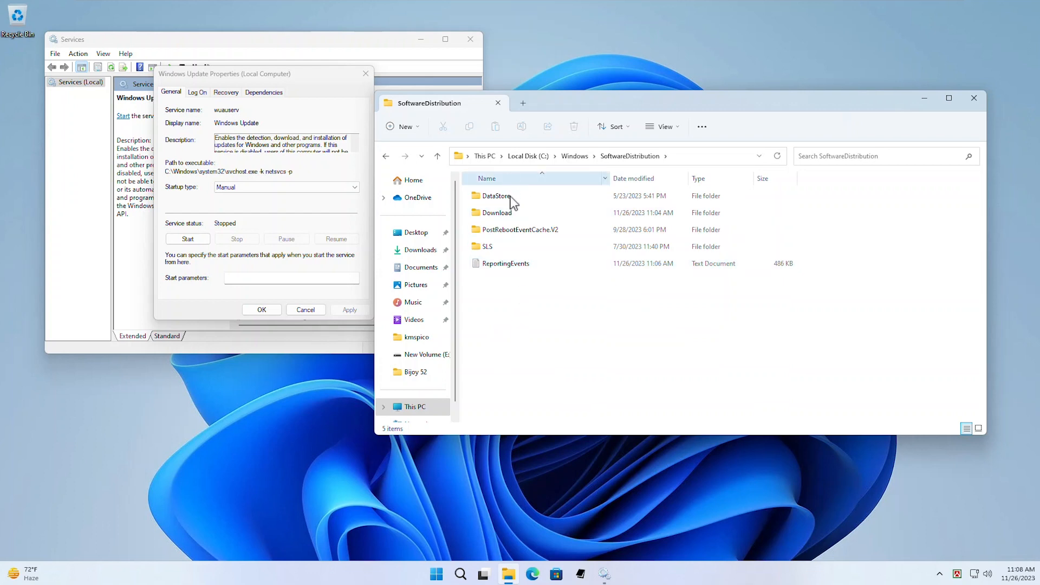
- Try to delete everything in the SoftwareDistribution folder with administrator permission, cancel the deletion at the Download folder, and close File Explorer
left_click_drag(476, 306, 504, 174)
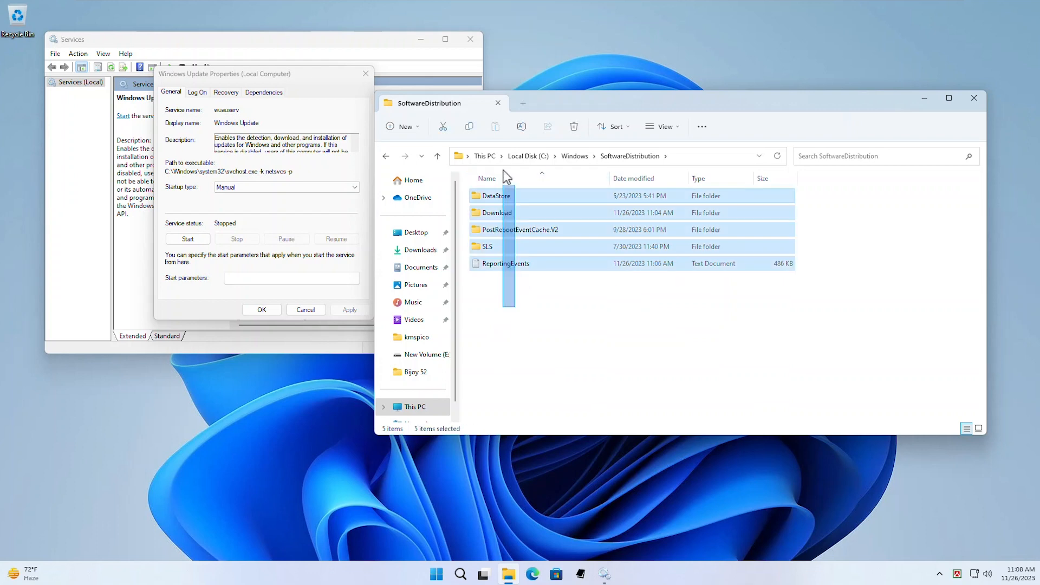
left_click(573, 128)
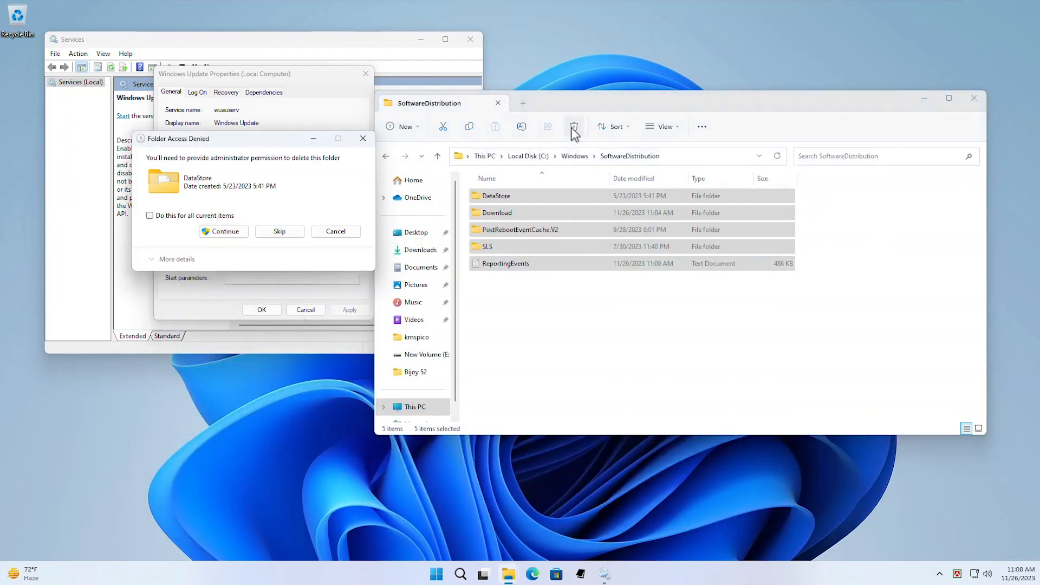
left_click_drag(269, 145, 634, 185)
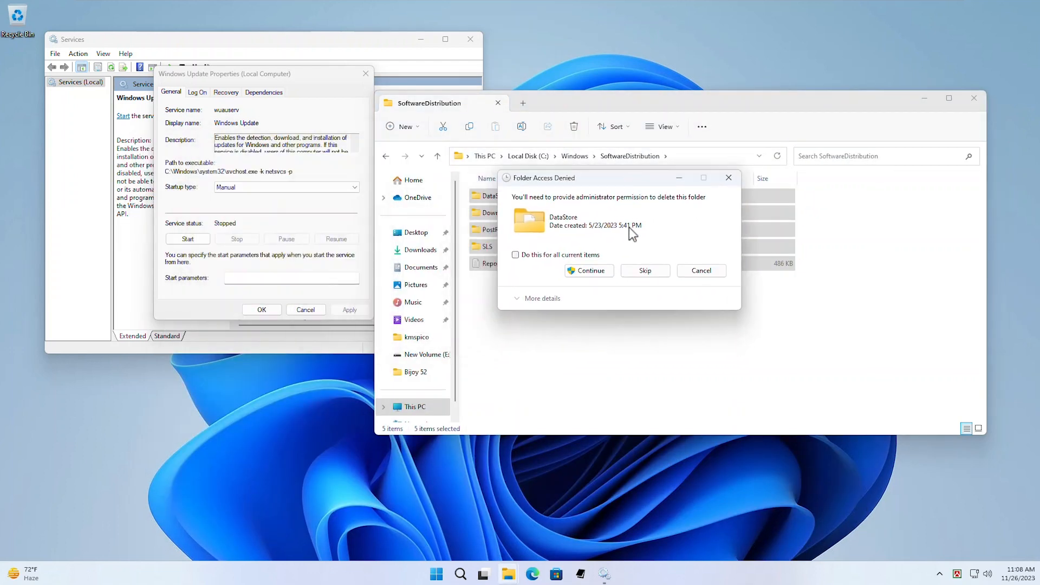
left_click(583, 270)
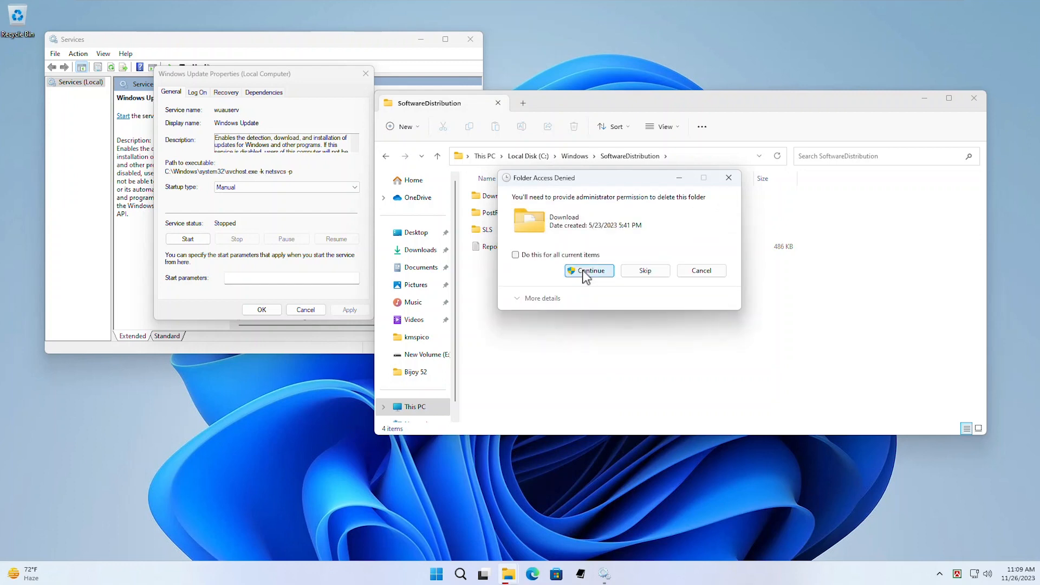
left_click(583, 270)
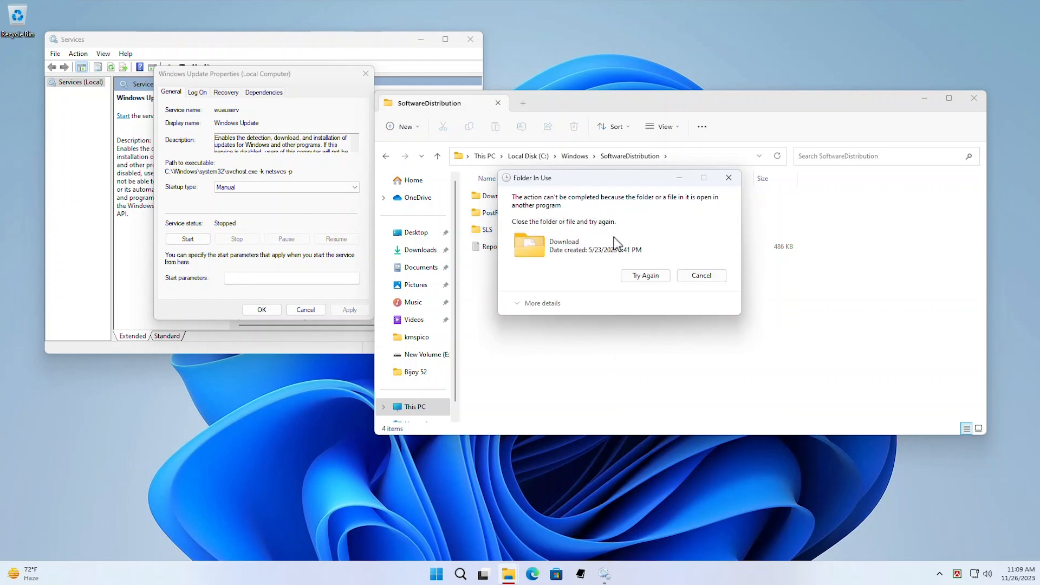
left_click(708, 275)
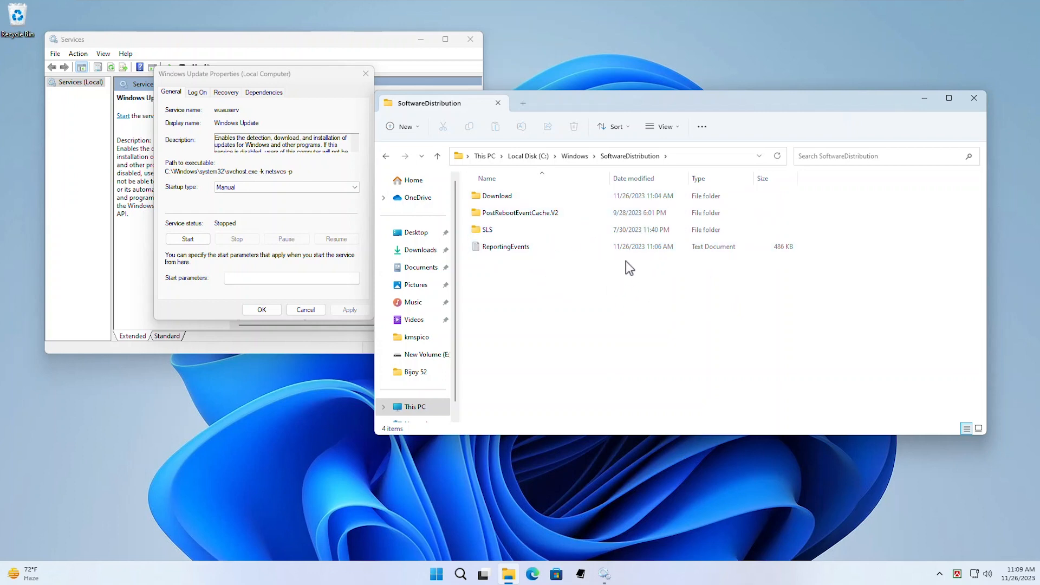
left_click(974, 99)
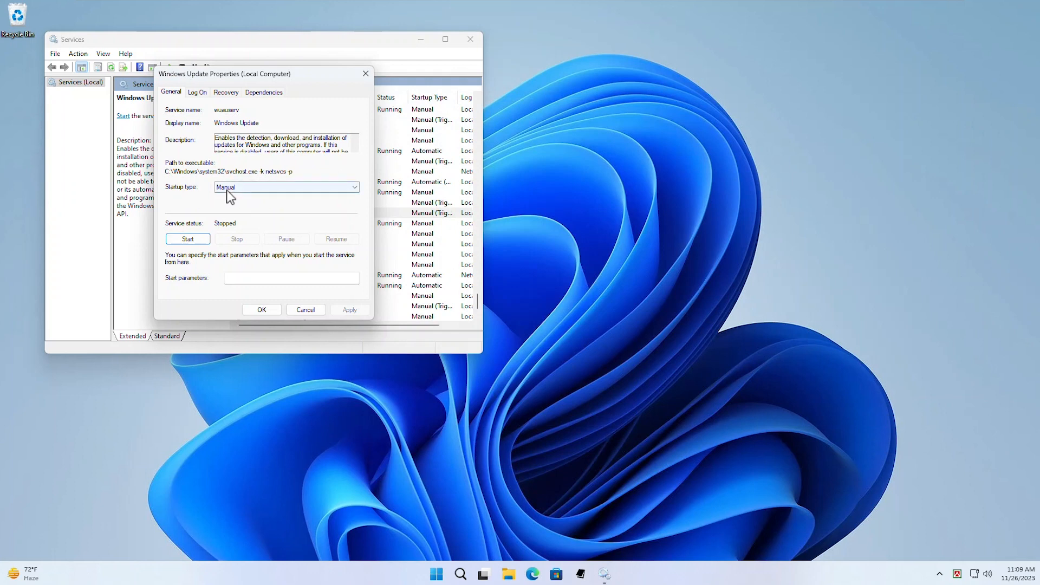
- Set the Windows Update service's startup type to Automatic, start the service, apply the changes, and close Services
left_click(271, 189)
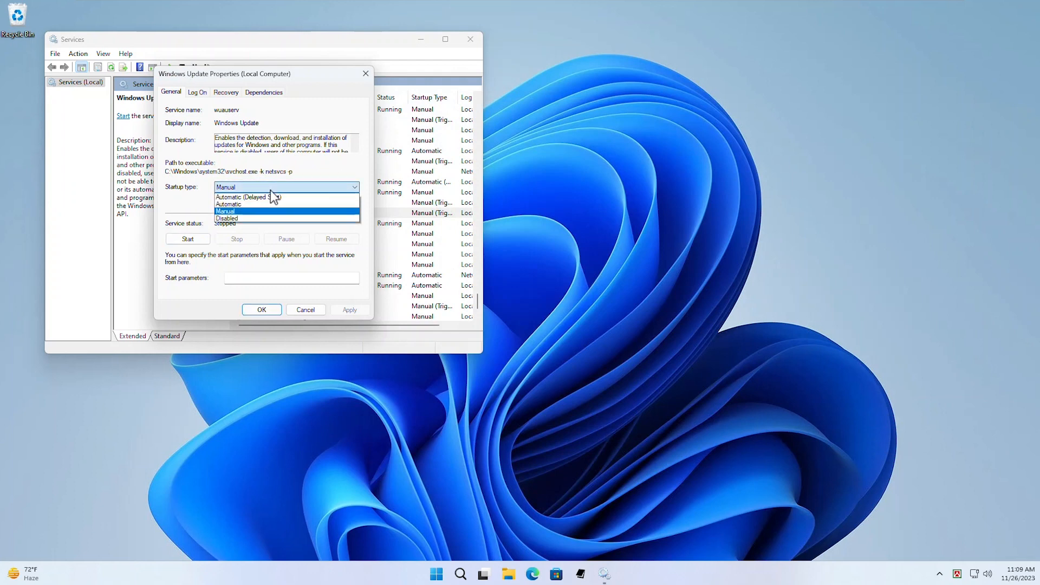
left_click(244, 204)
left_click(187, 239)
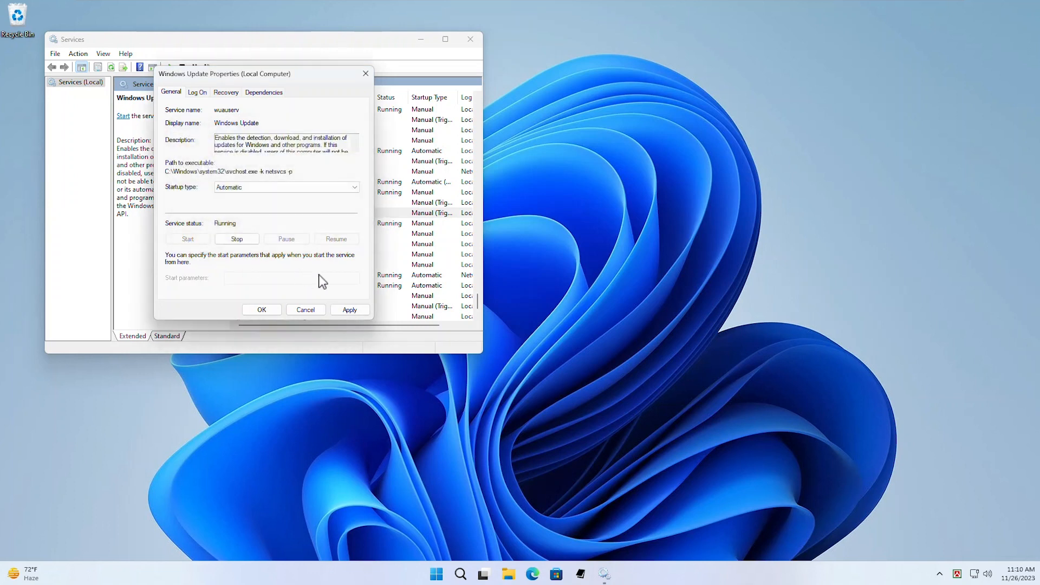
left_click(350, 310)
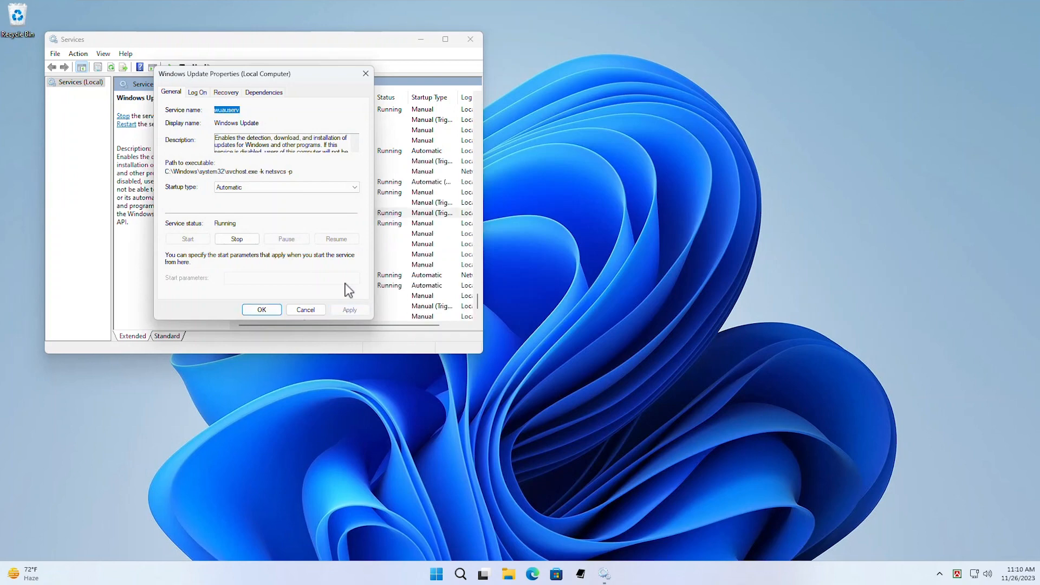
left_click(261, 310)
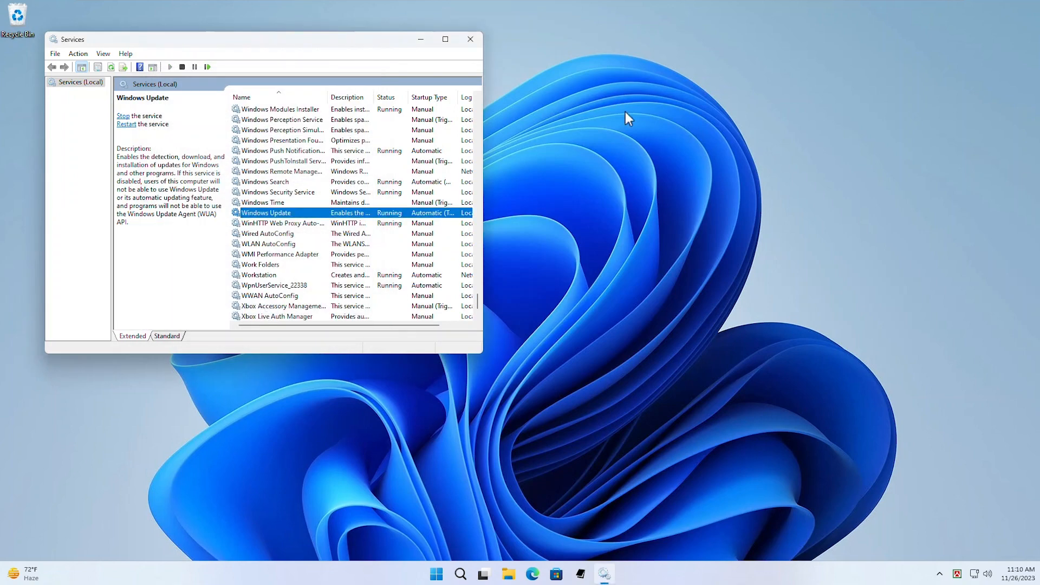
left_click(471, 38)
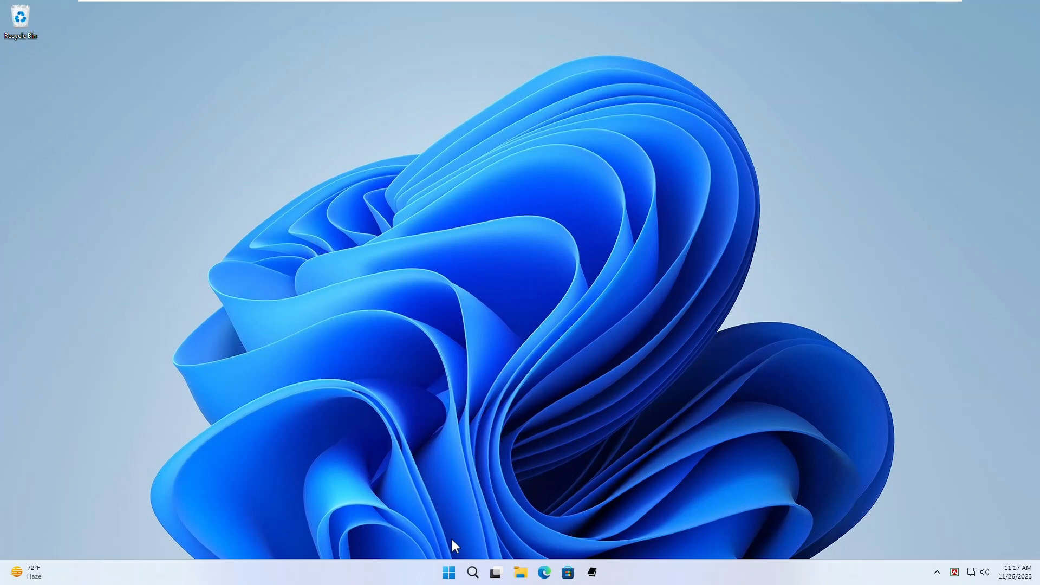
- Open the Windows Update page in Settings and check the KB numbers of the updates that failed
right_click(449, 573)
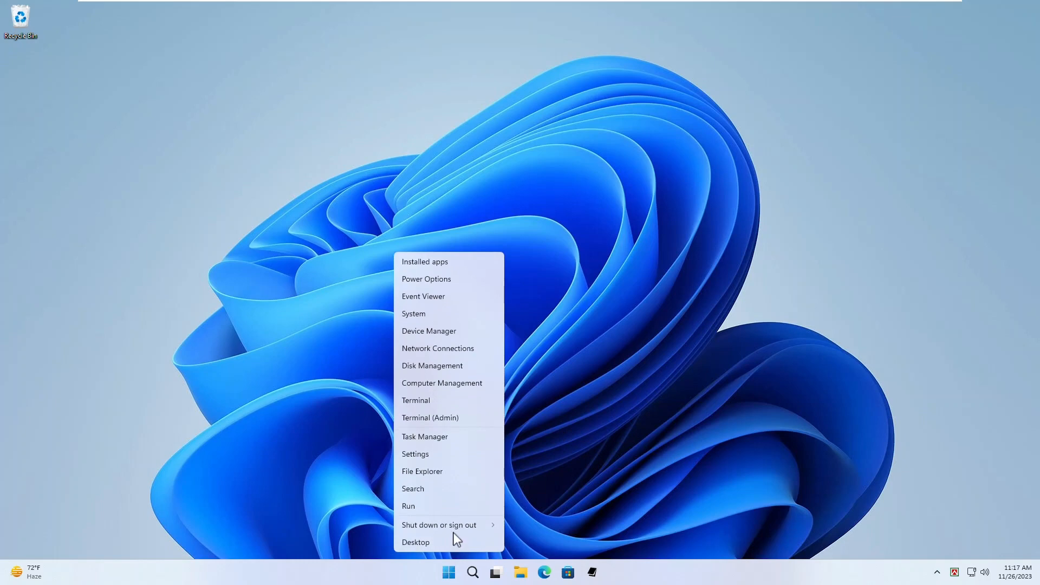
left_click(428, 455)
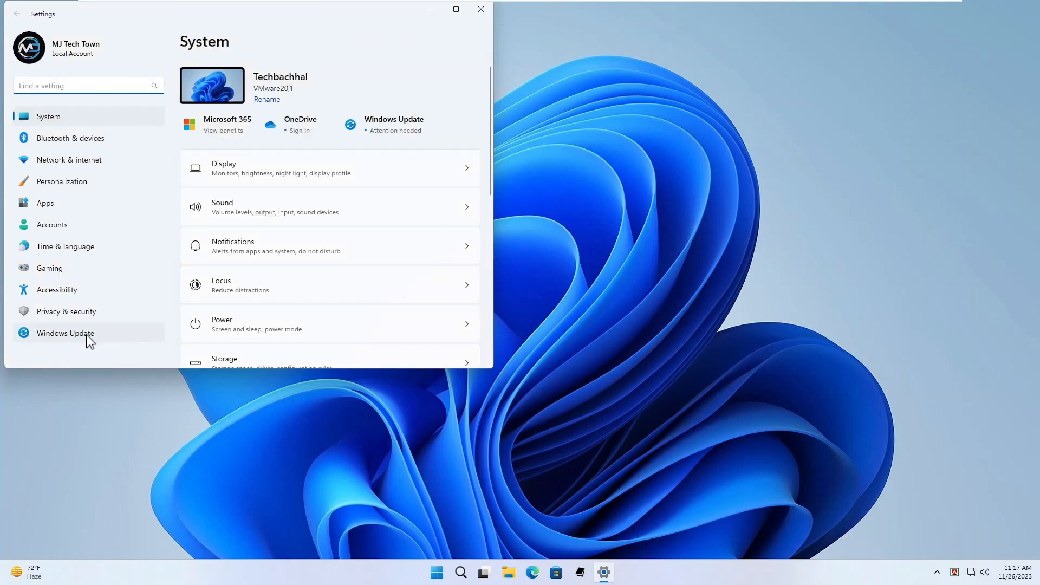
left_click(56, 336)
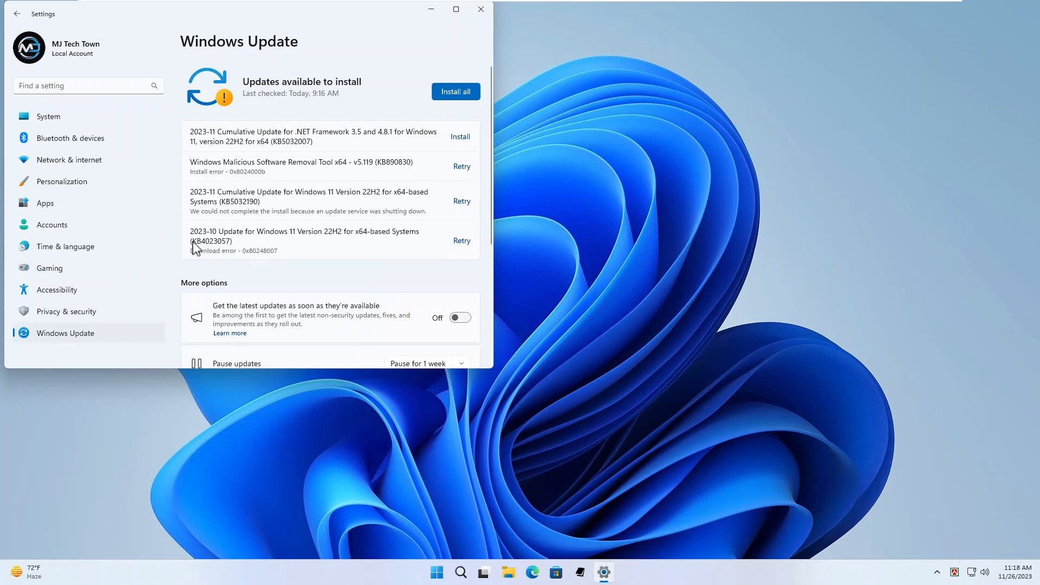
left_click_drag(197, 249, 298, 242)
left_click(551, 495)
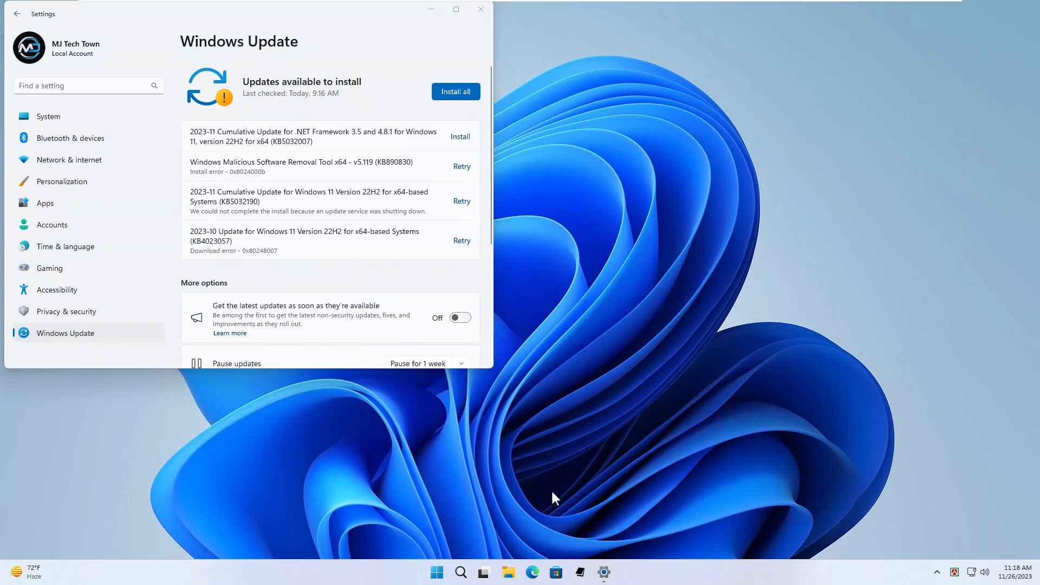
left_click(533, 572)
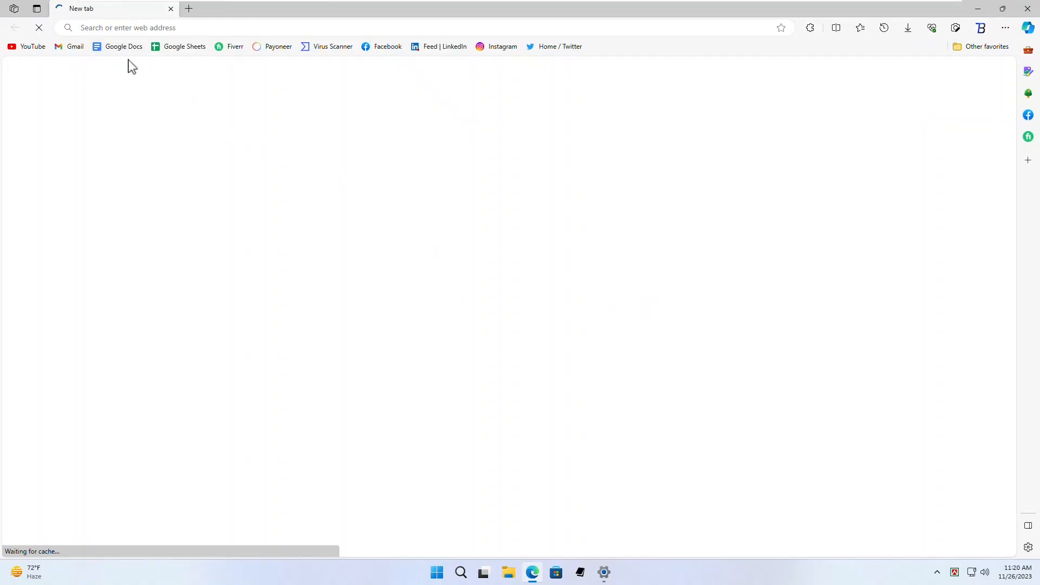
left_click(108, 30)
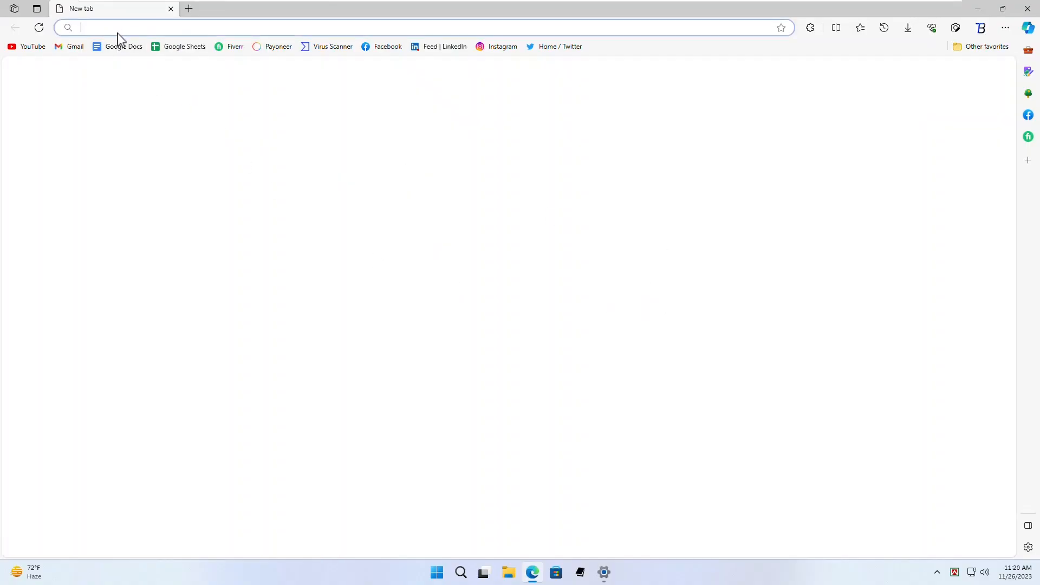
type("https://catalog.update.microsoft.com/home.aspx")
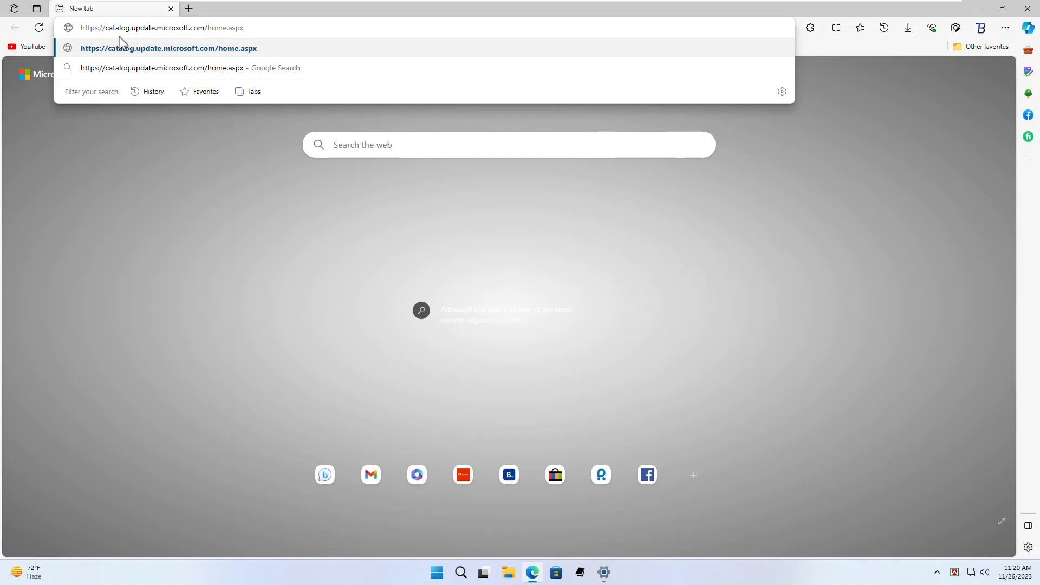
key("Return")
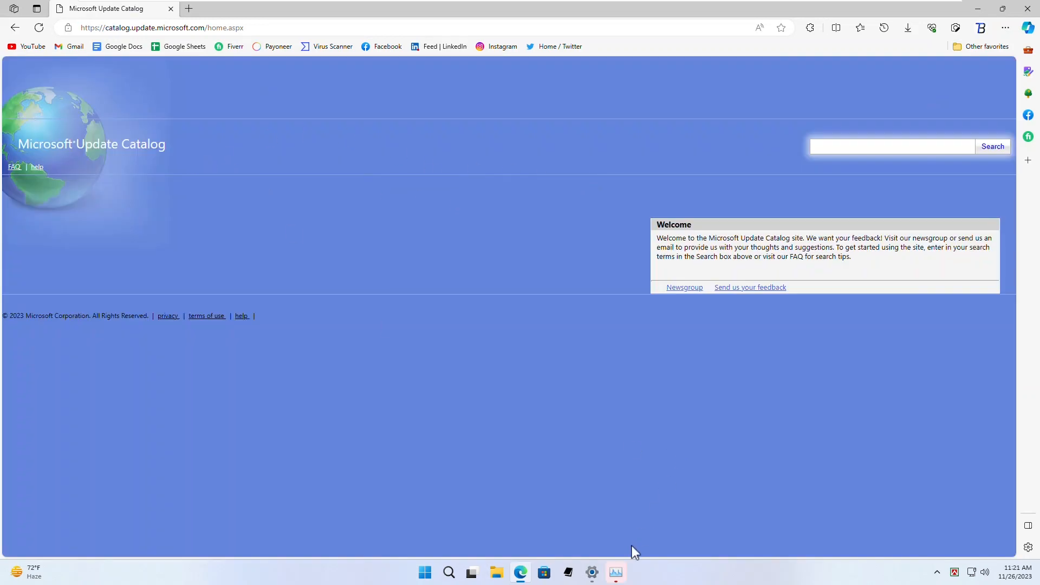
- Copy the update number KB5032190 from the Windows Update page in Settings and search the Microsoft Update Catalog for it
left_click(593, 573)
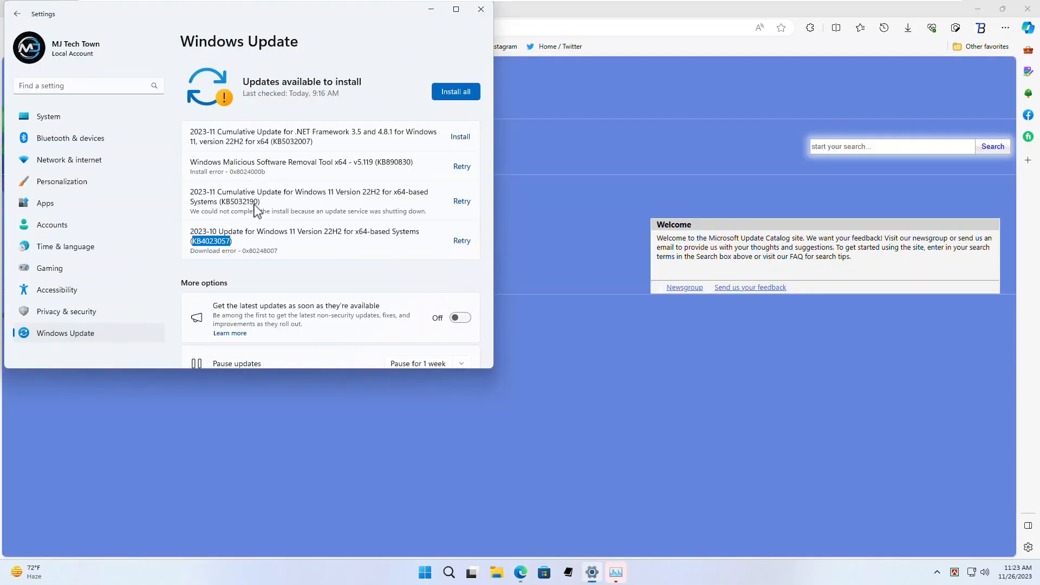
left_click(230, 209)
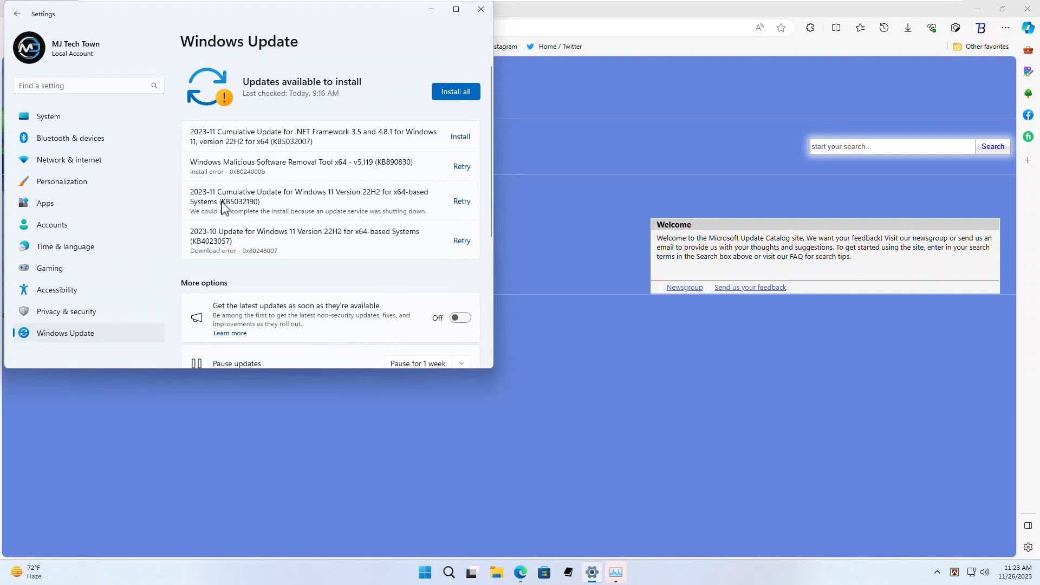
left_click_drag(221, 202, 257, 205)
right_click(257, 205)
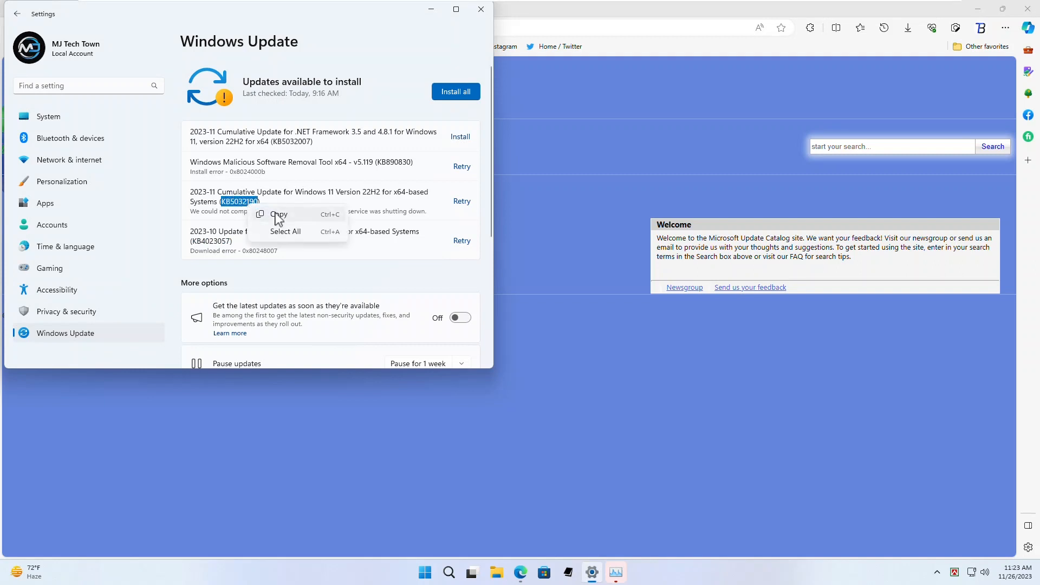
left_click(279, 217)
left_click(432, 10)
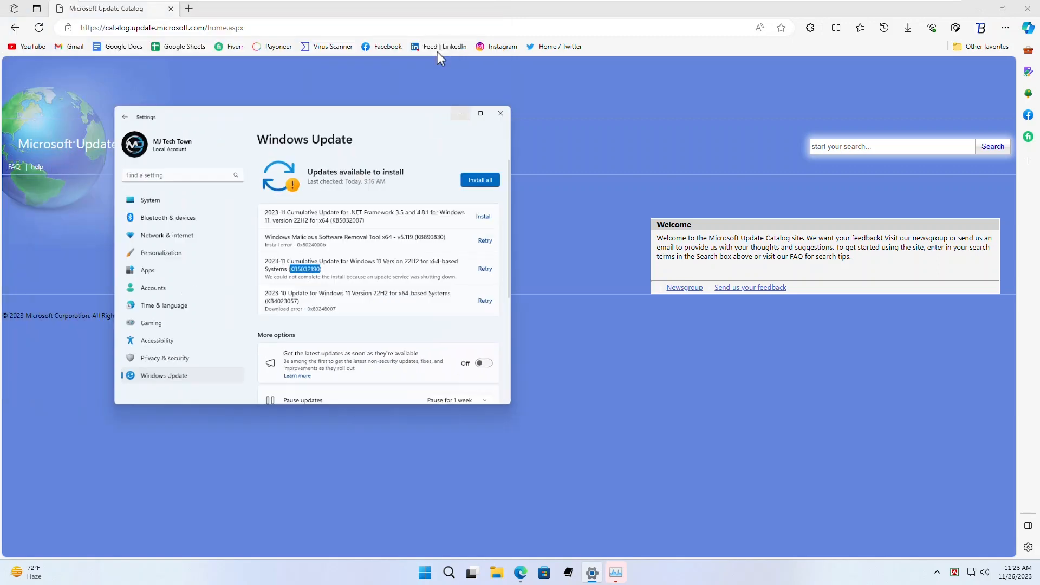
left_click(825, 150)
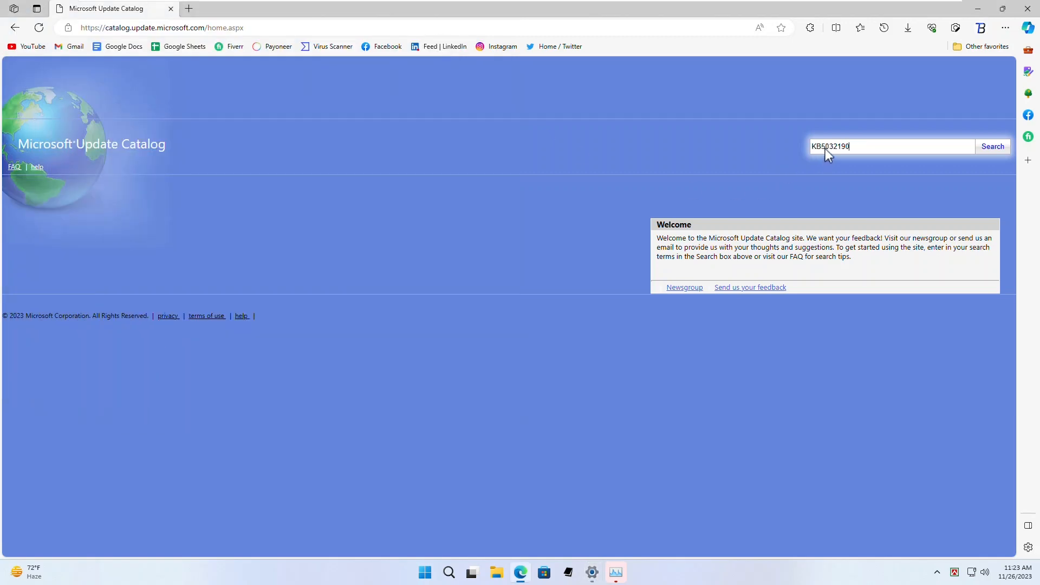
left_click(994, 148)
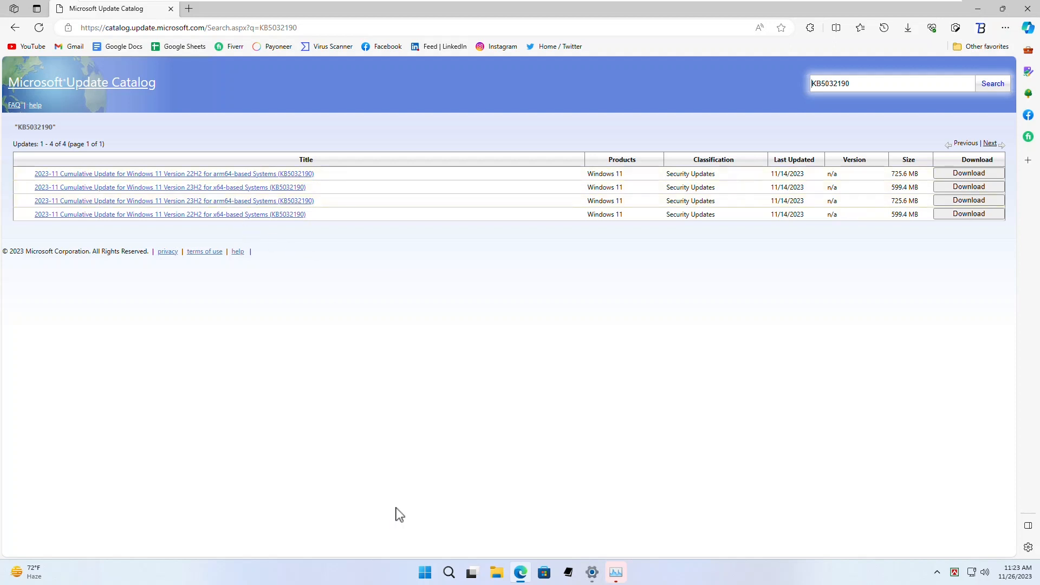
- Check the PC's system type and Windows version on the System About page in Settings, and close Settings
left_click(592, 573)
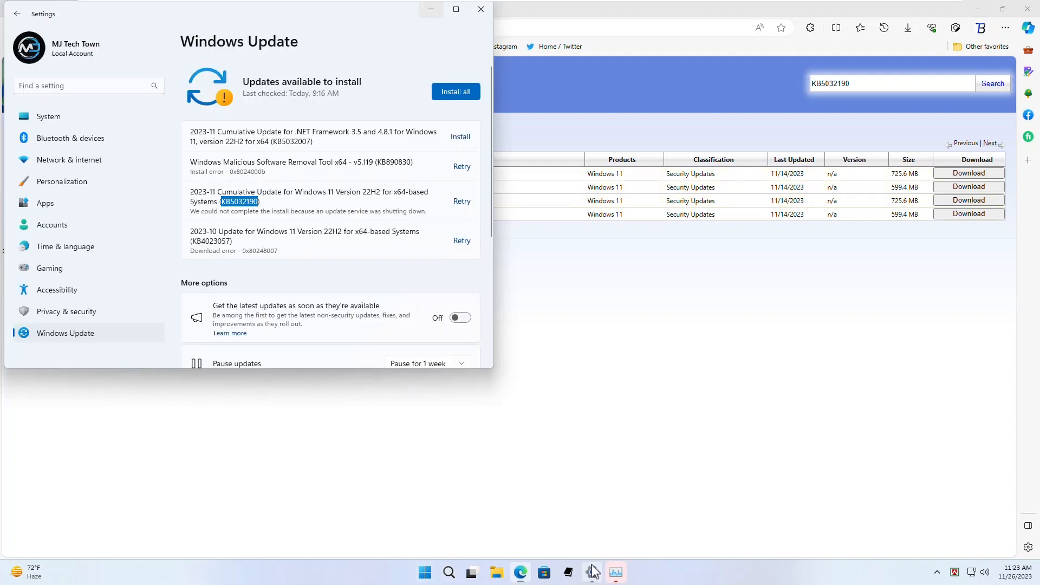
left_click(48, 117)
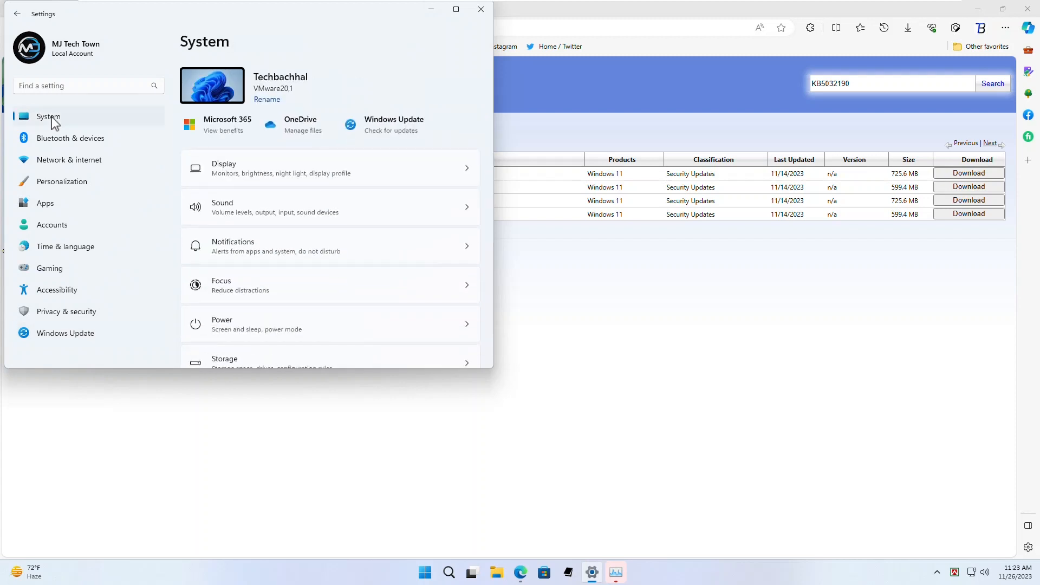
scroll(283, 295, "down", 3)
scroll(283, 308, "down", 3)
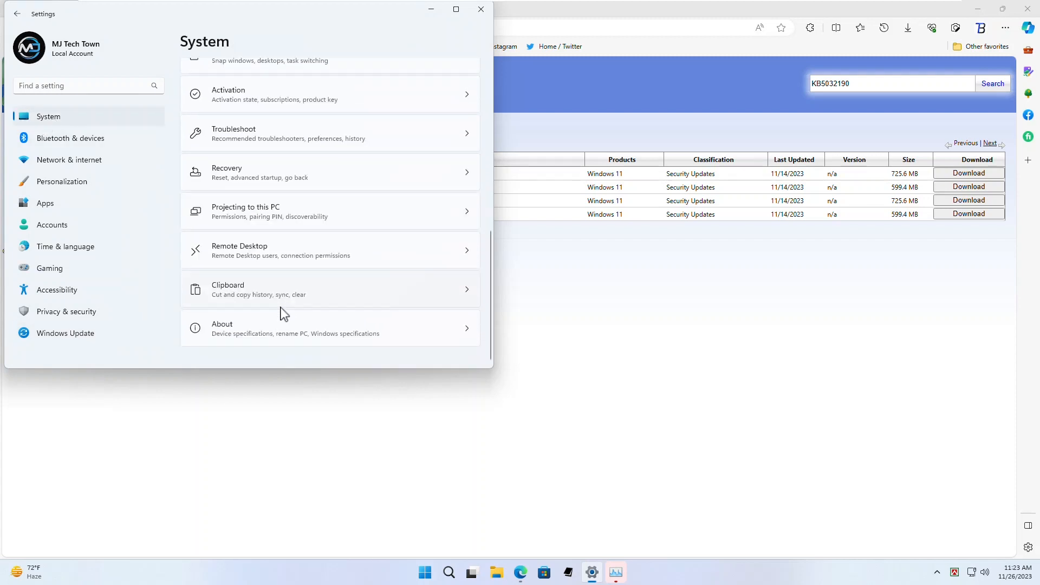
left_click(261, 334)
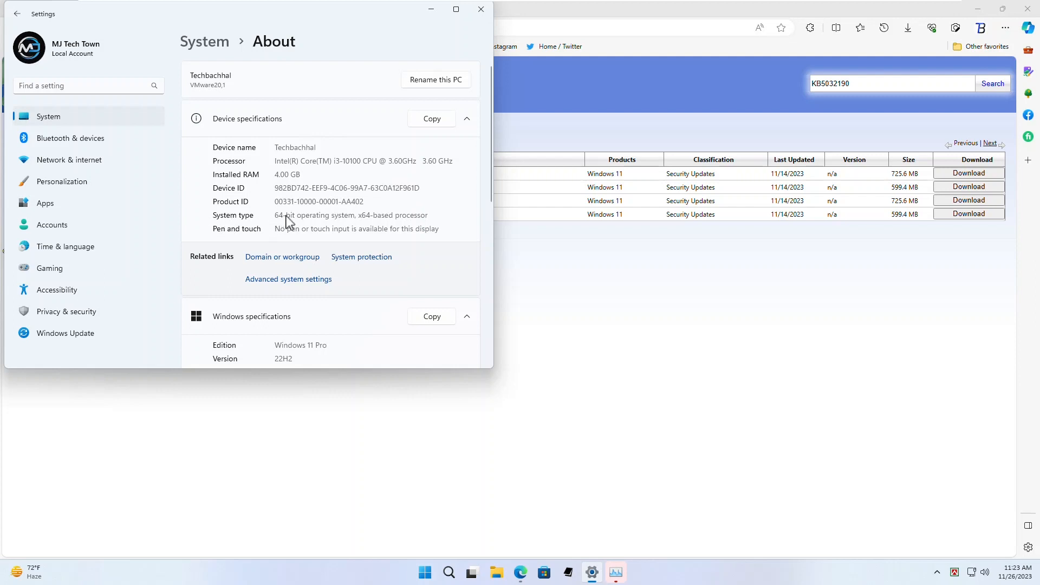
left_click(481, 10)
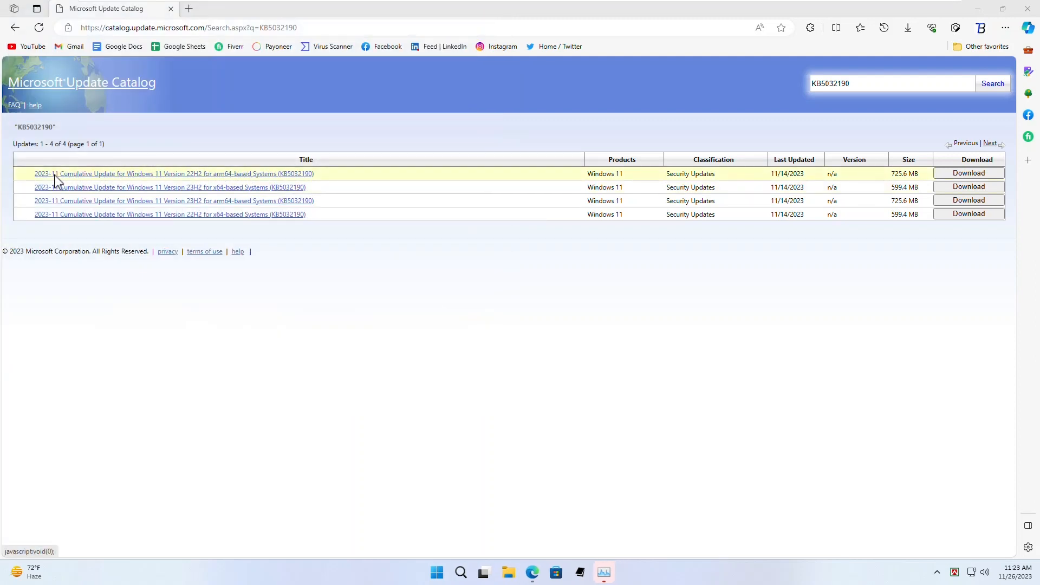
- Download the 2023-11 Cumulative Update for Windows 11 Version 22H2 for arm64-based Systems (KB5032190), saving the .msu file to the Downloads folder
left_click(234, 175)
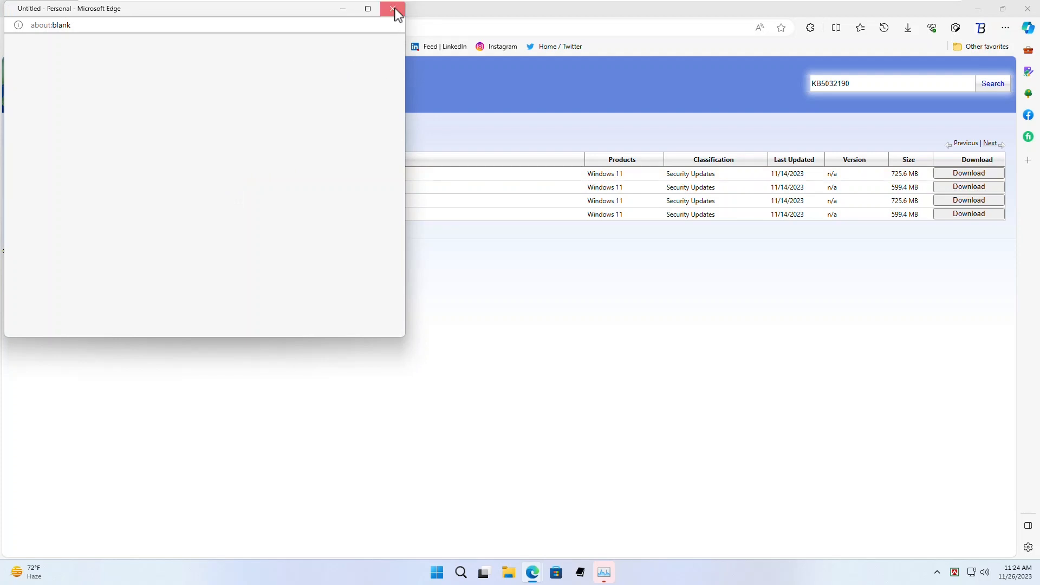
left_click(393, 9)
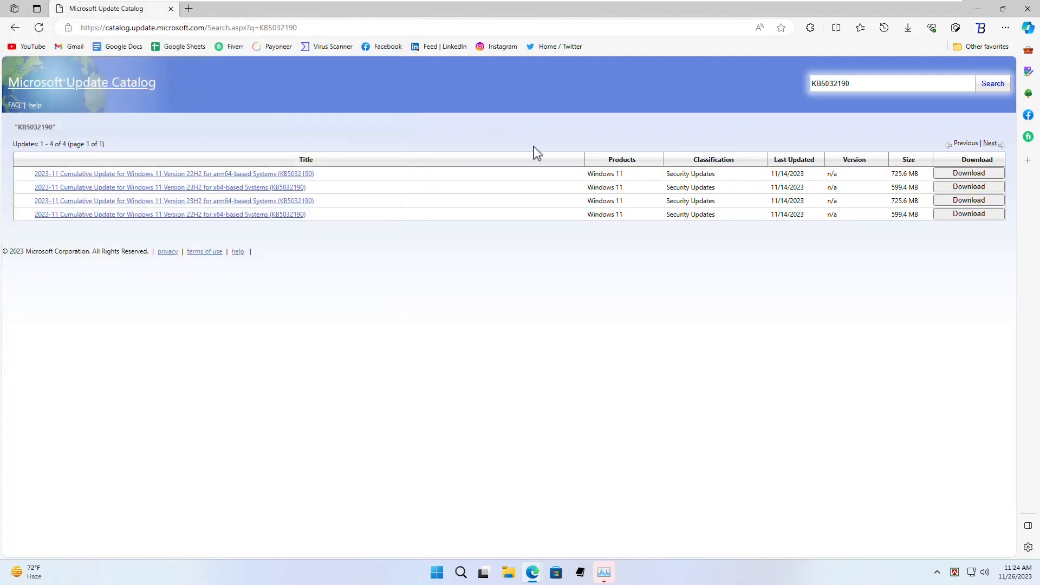
left_click(964, 172)
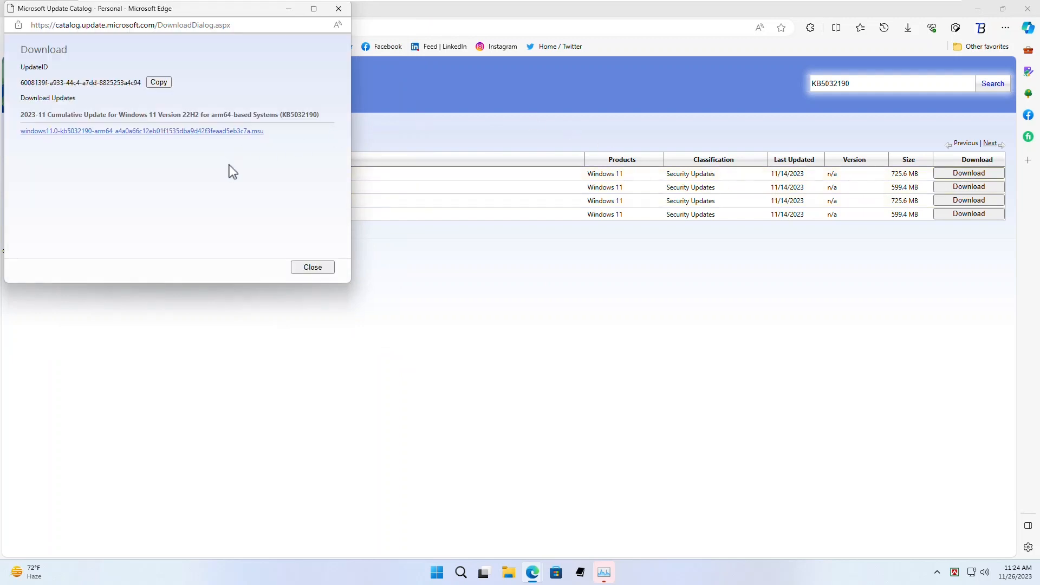
left_click(136, 131)
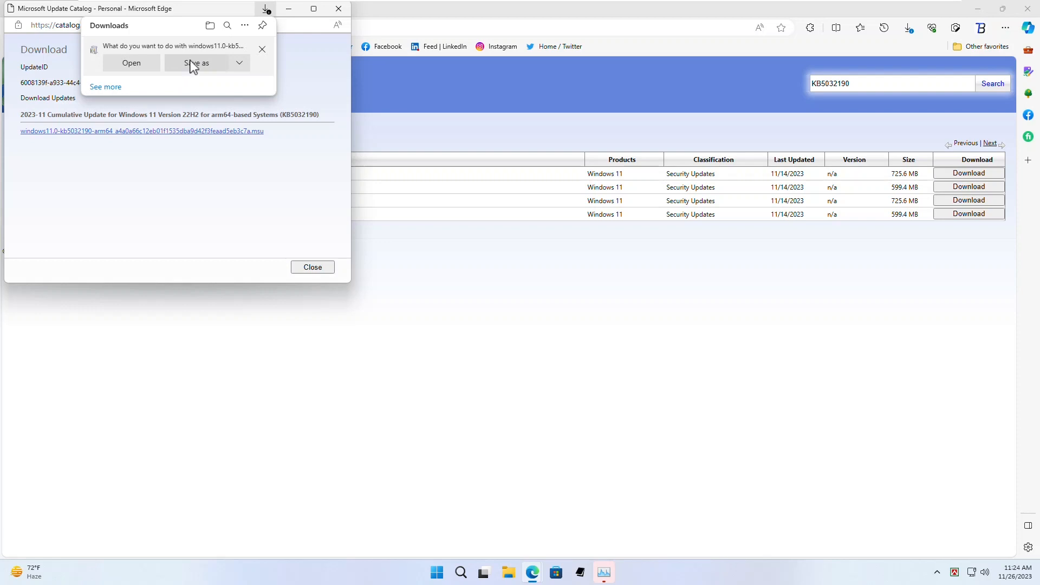
left_click(193, 64)
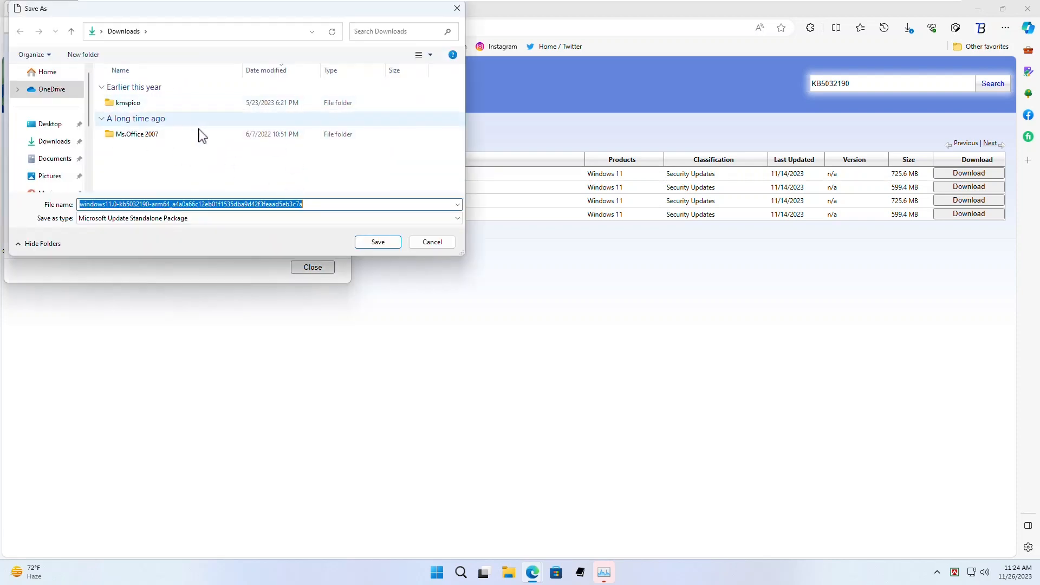
left_click(380, 244)
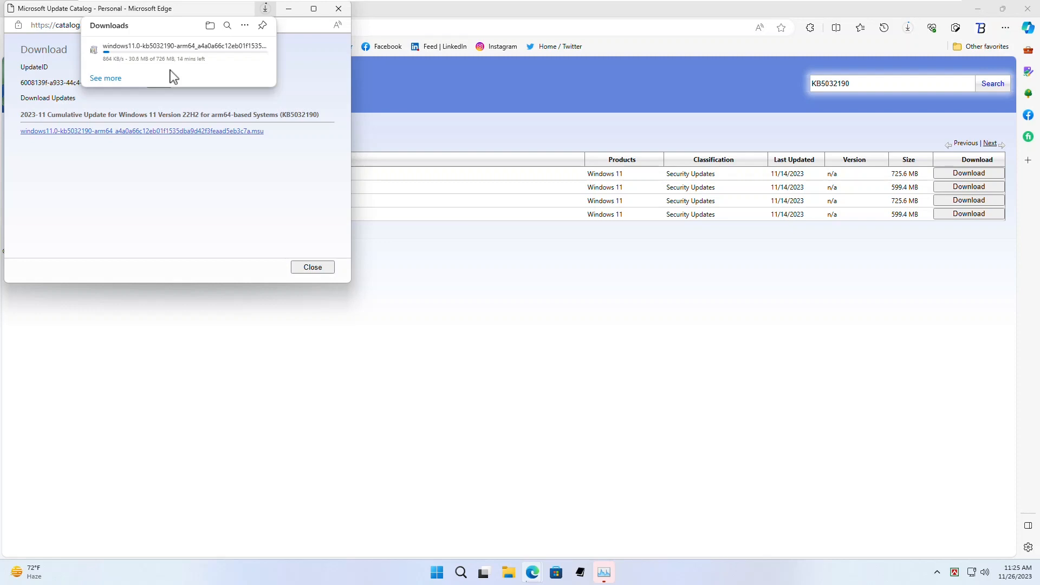
left_click(313, 268)
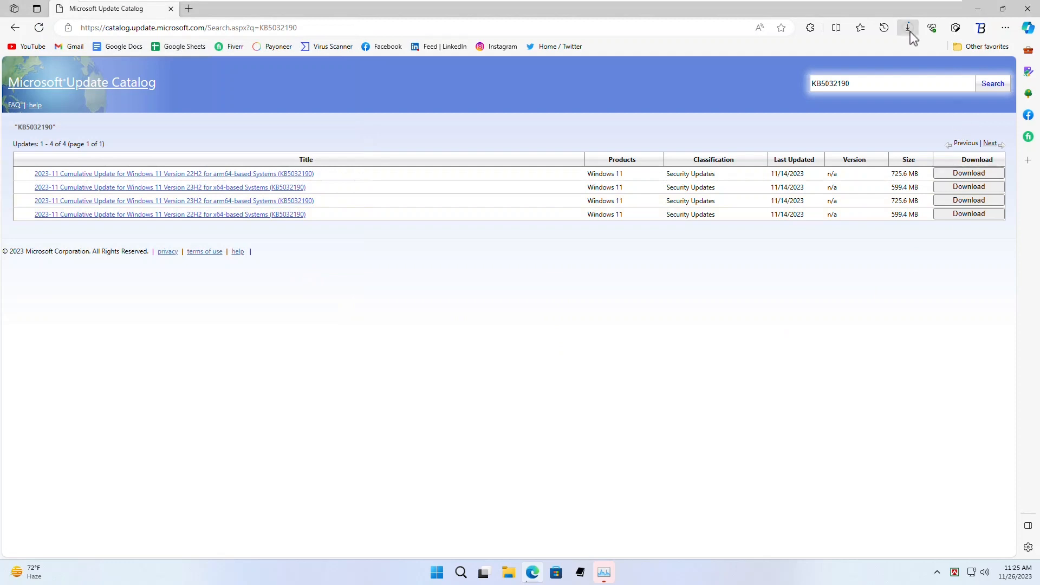
- Show the downloaded KB5032190 package in its folder, run it, allow the file to open, and close File Explorer
left_click(909, 28)
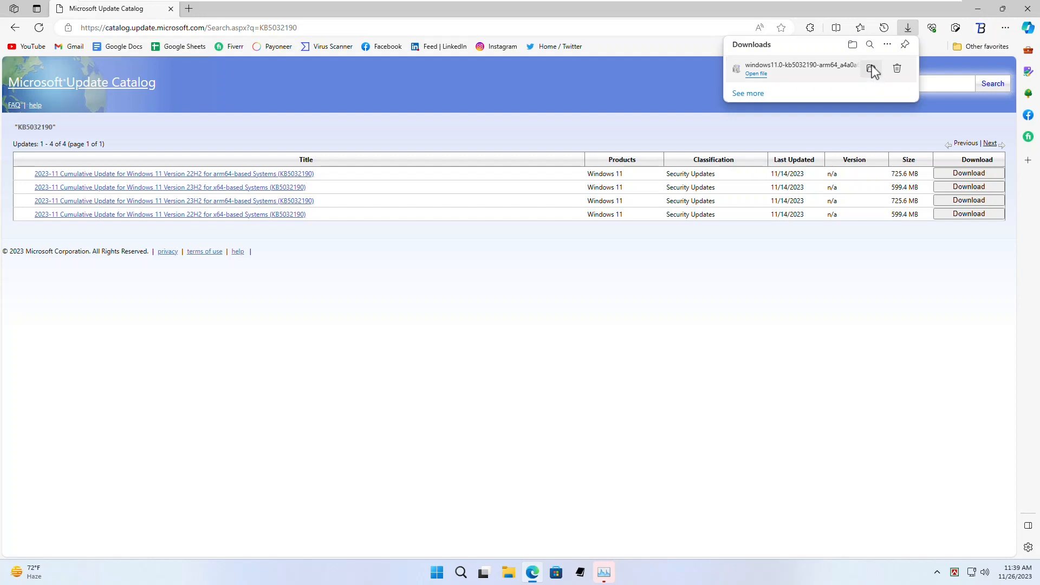
left_click(871, 68)
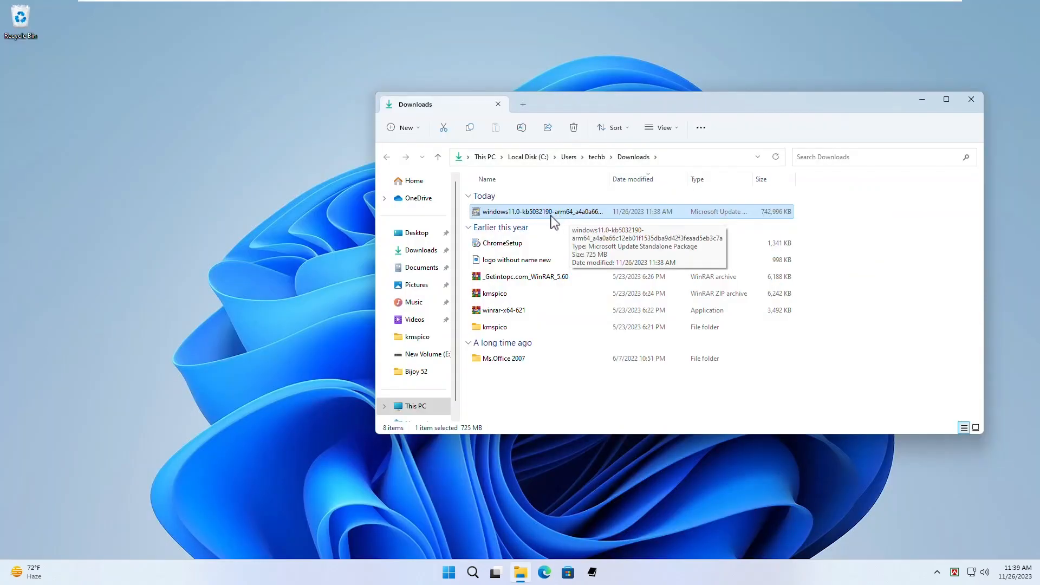
left_click(550, 216)
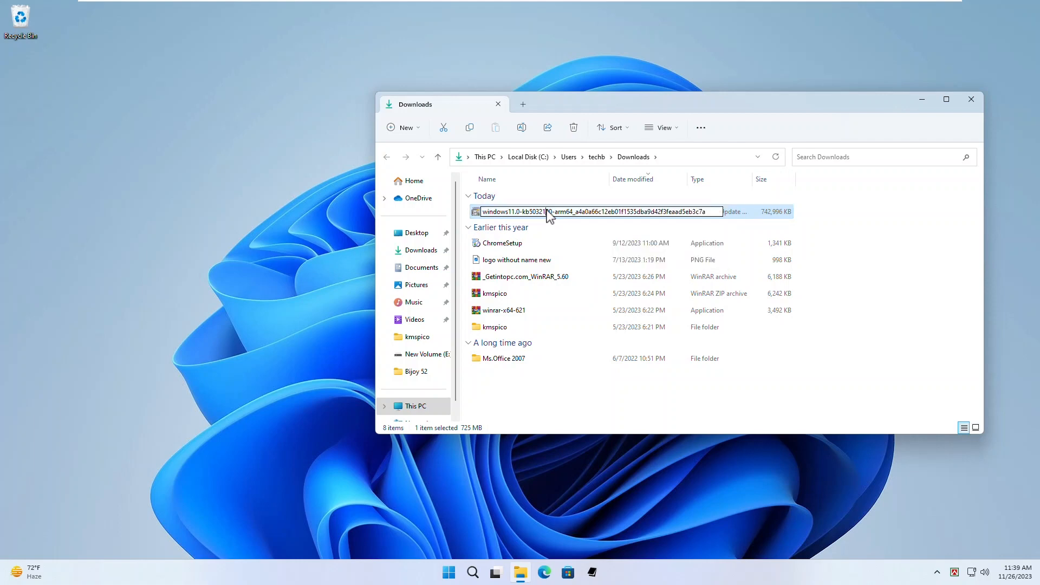
double_click(732, 212)
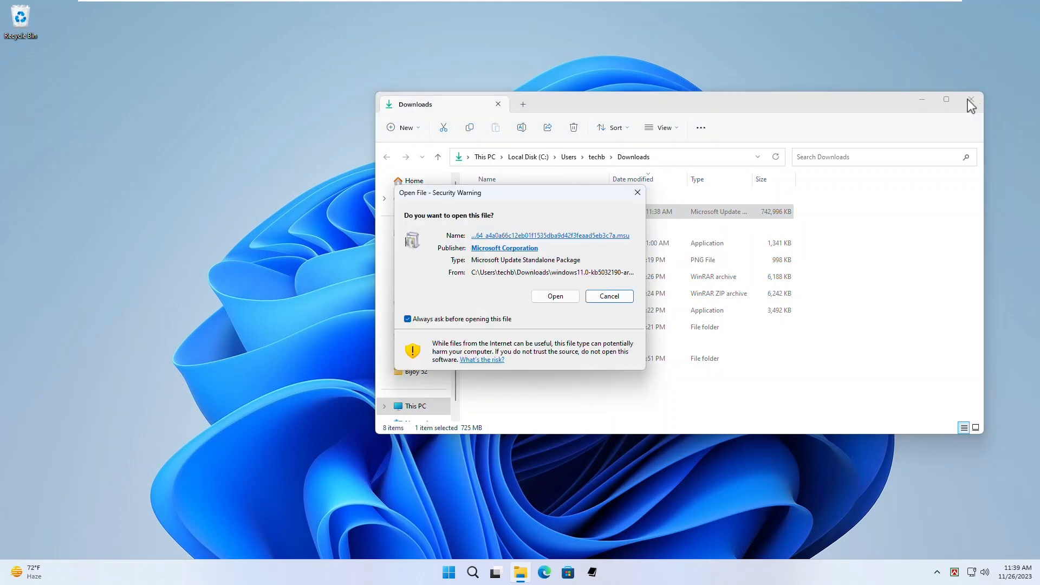
left_click(553, 297)
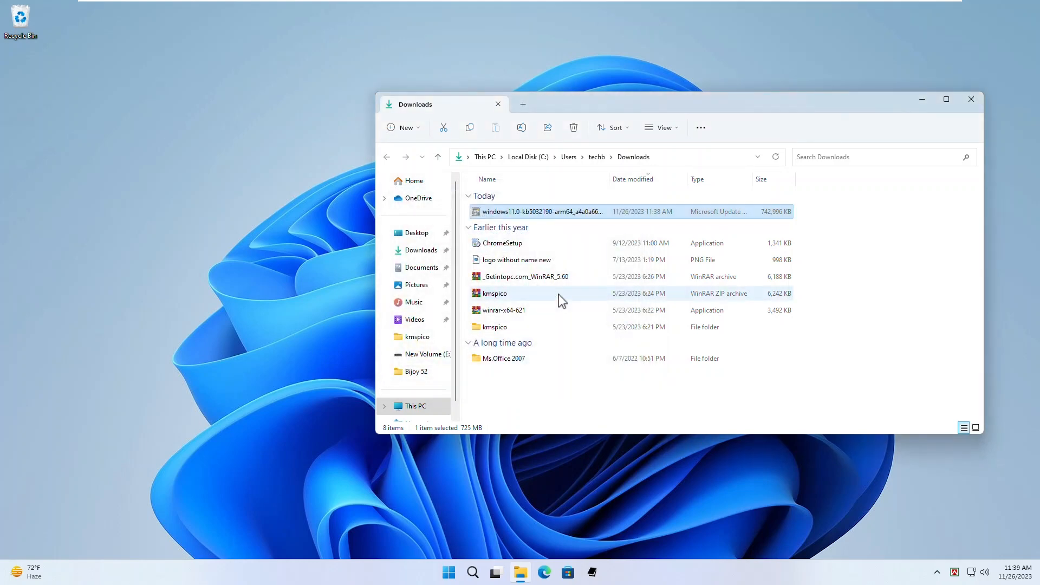
left_click(972, 100)
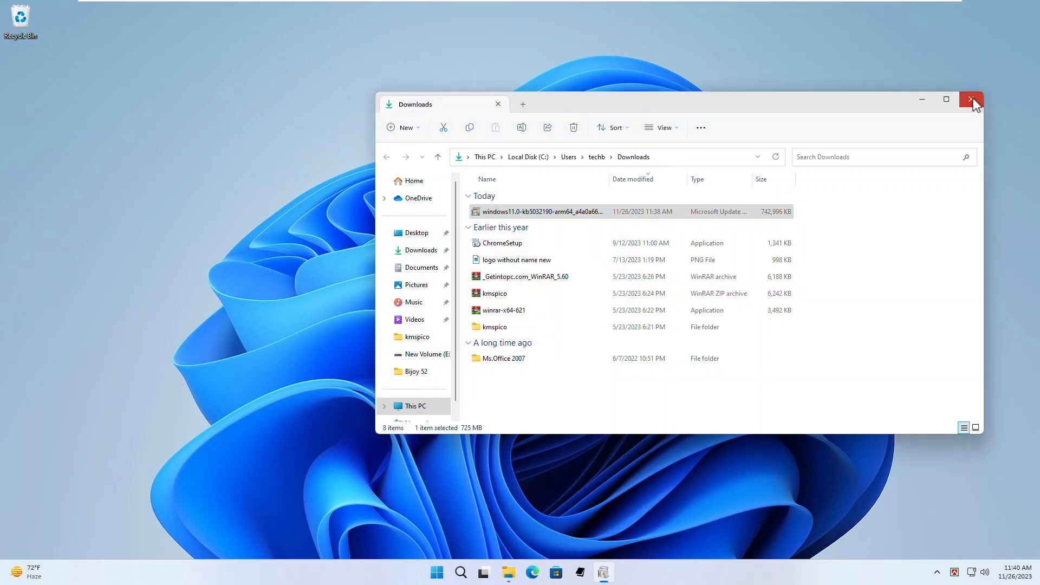